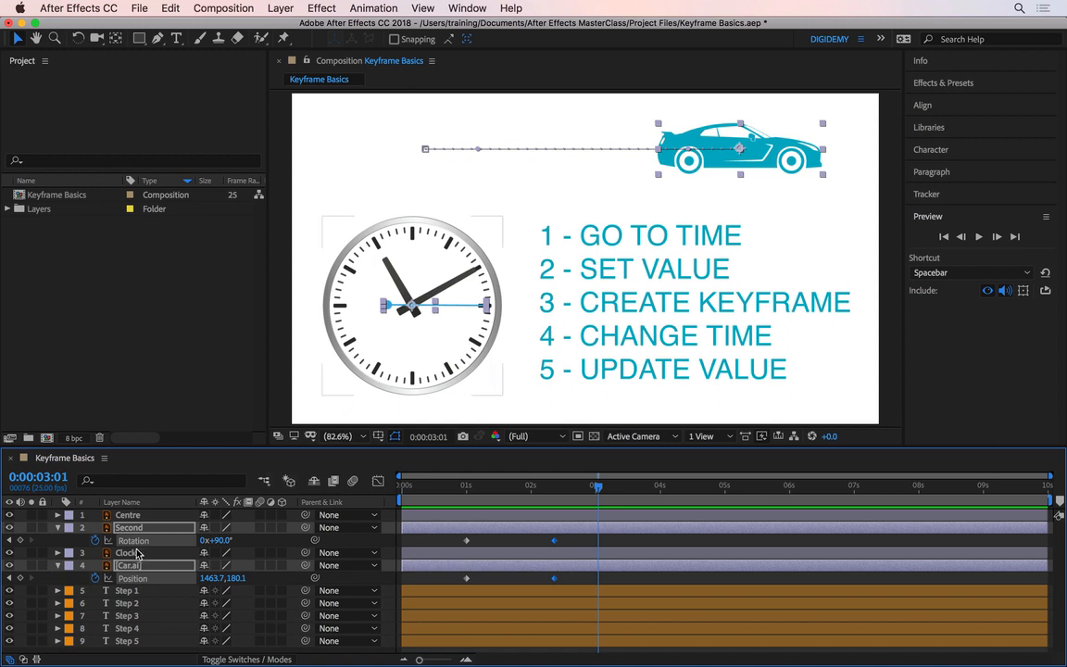
# - Reveal the Opacity property of the Clock and Centre layers
pyautogui.click(131, 554)
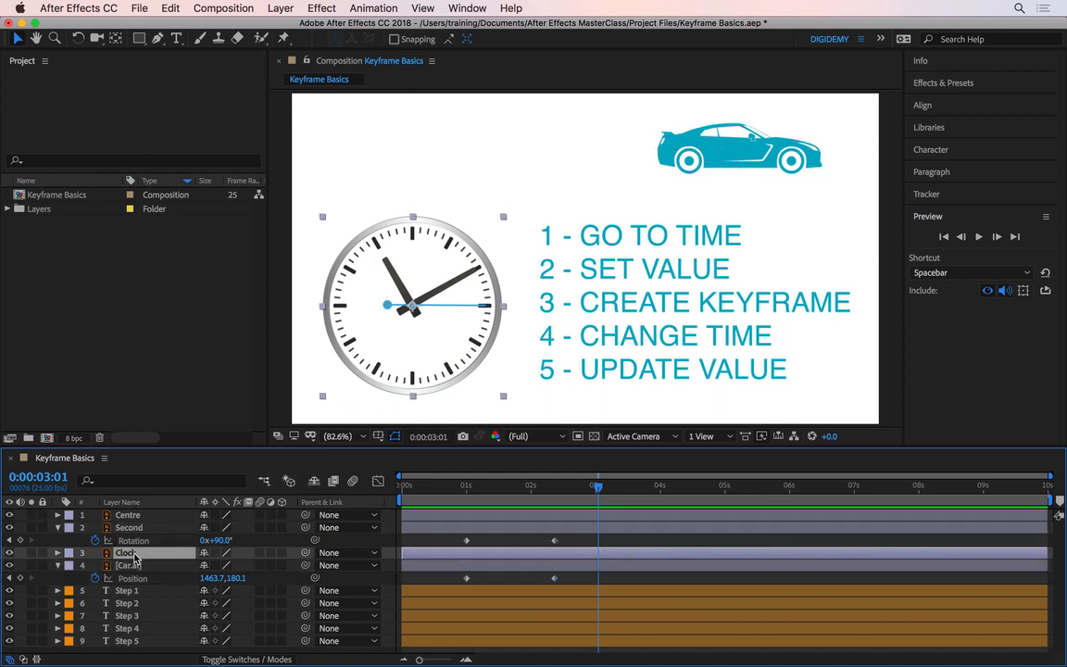
pyautogui.press('t')
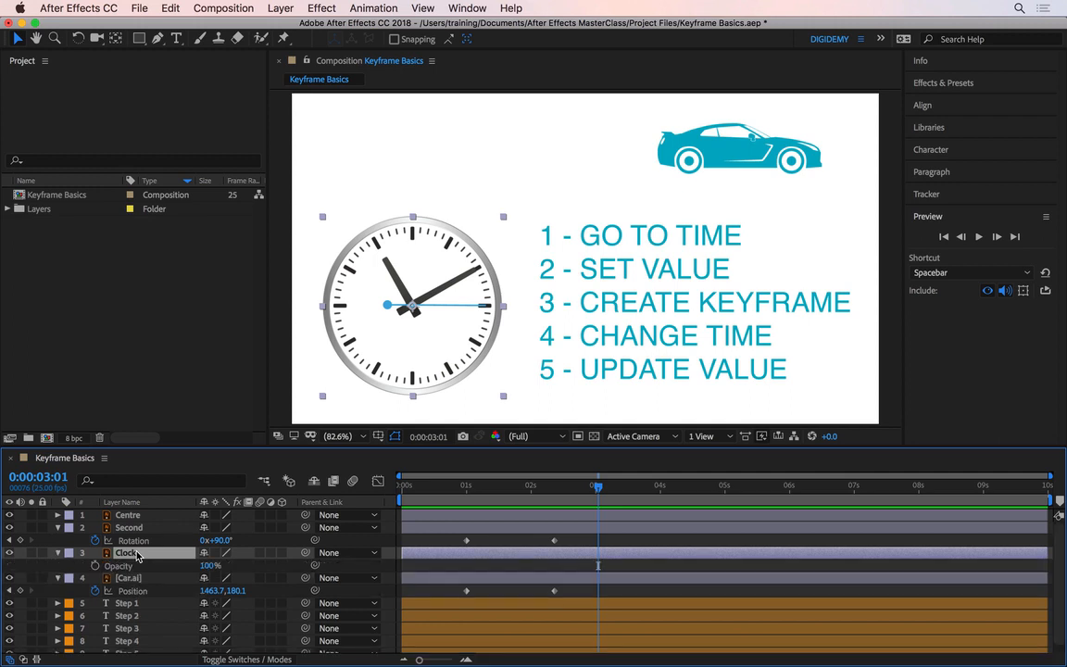
pyautogui.click(130, 515)
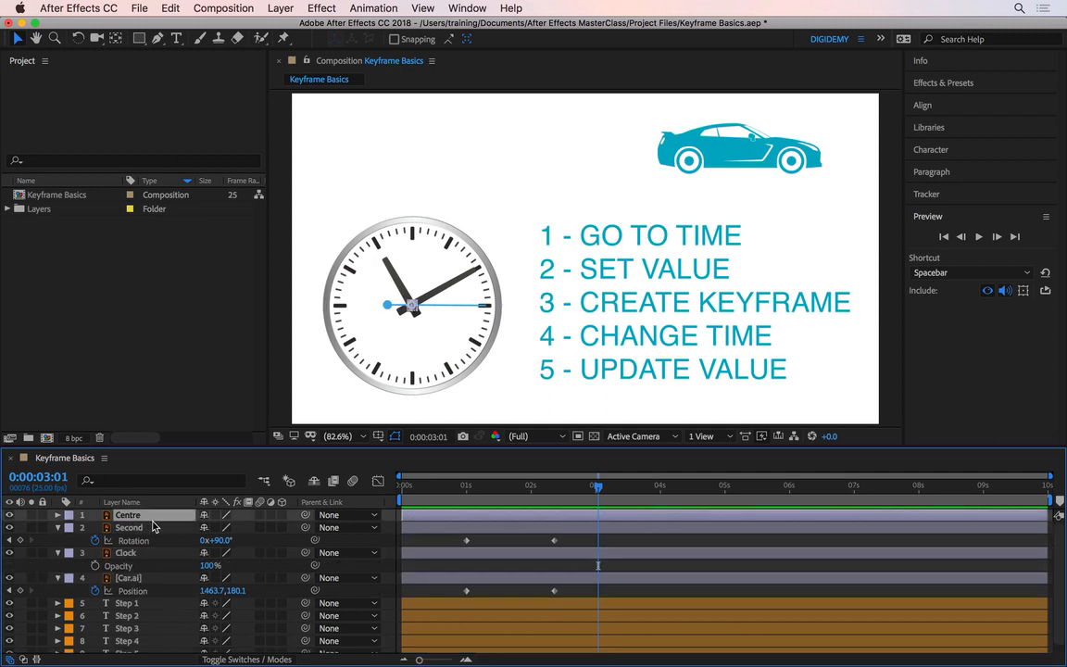
pyautogui.press('t')
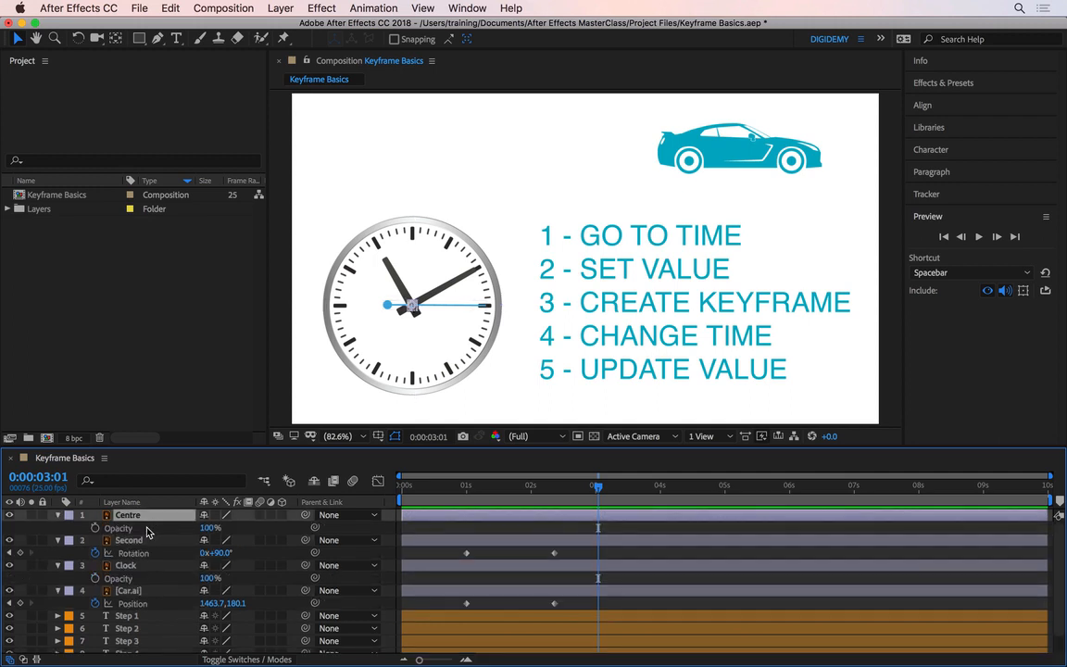
# - Collapse the Second layer's properties and move the current time to the start of the composition
pyautogui.click(135, 542)
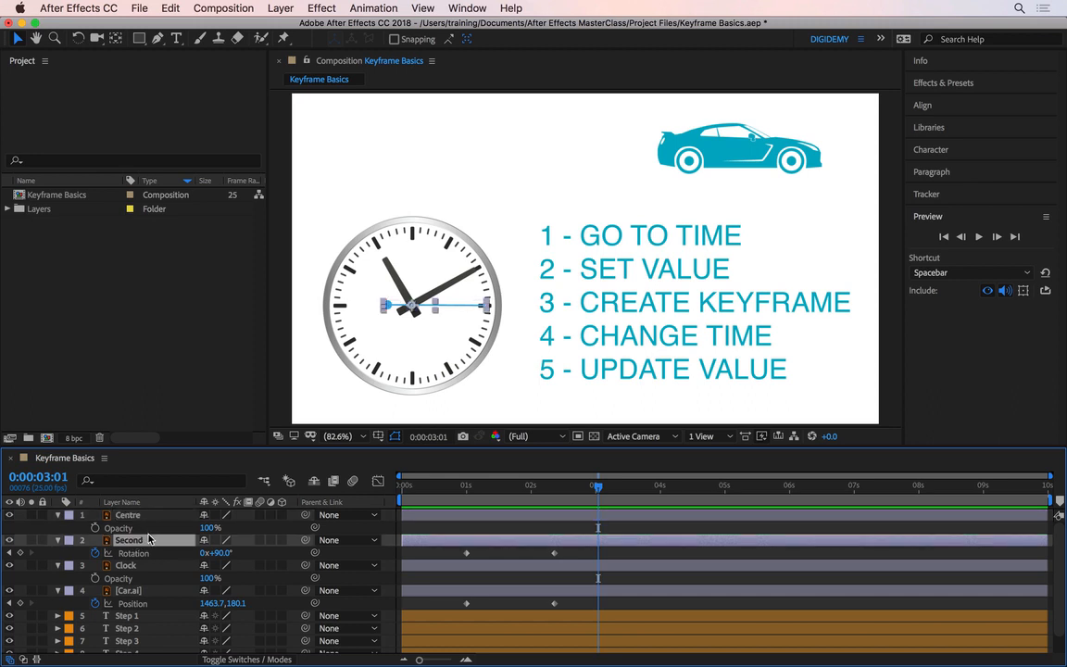
pyautogui.press('u')
pyautogui.press('Home')
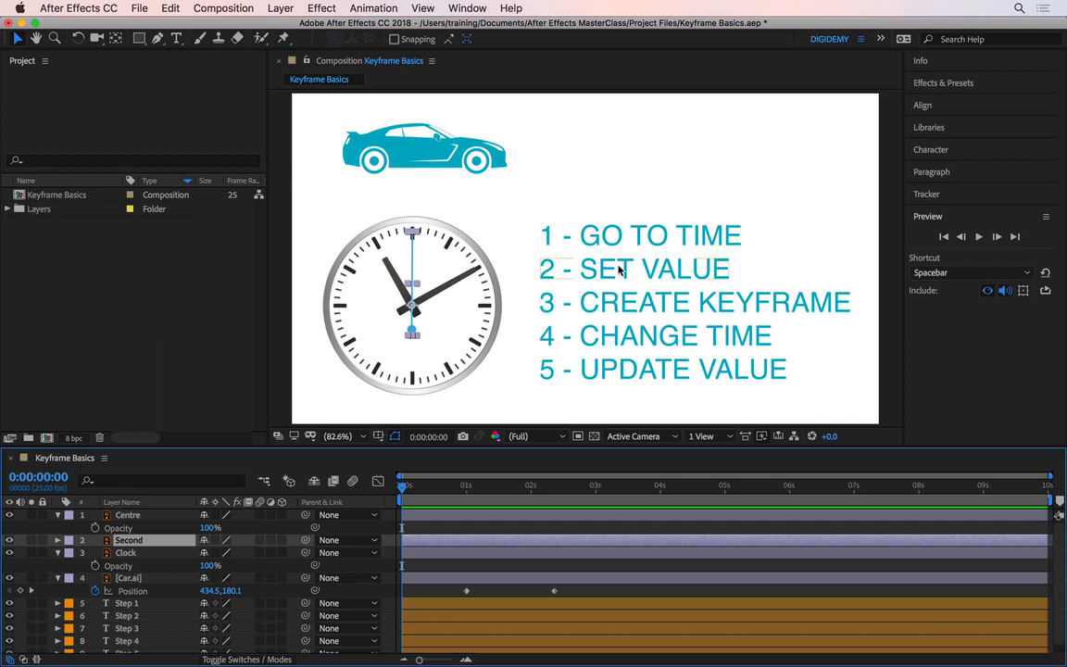
# - Set the Clock layer's opacity to 0% at the start and add an Opacity keyframe
pyautogui.click(131, 554)
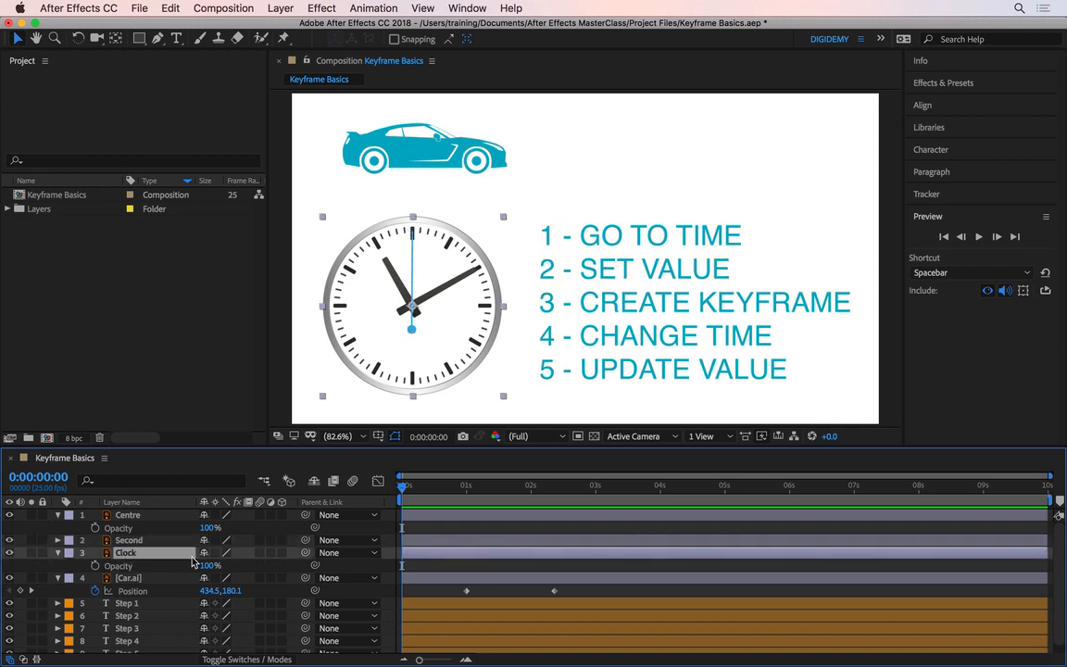
pyautogui.click(206, 565)
pyautogui.write('0')
pyautogui.press('Return')
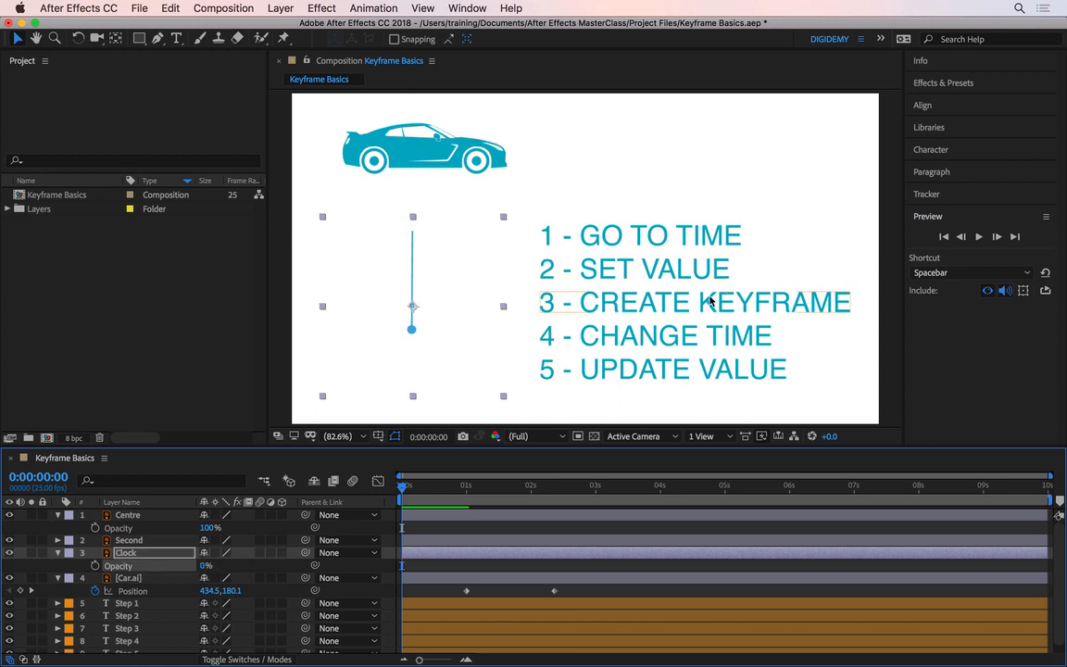
pyautogui.click(94, 565)
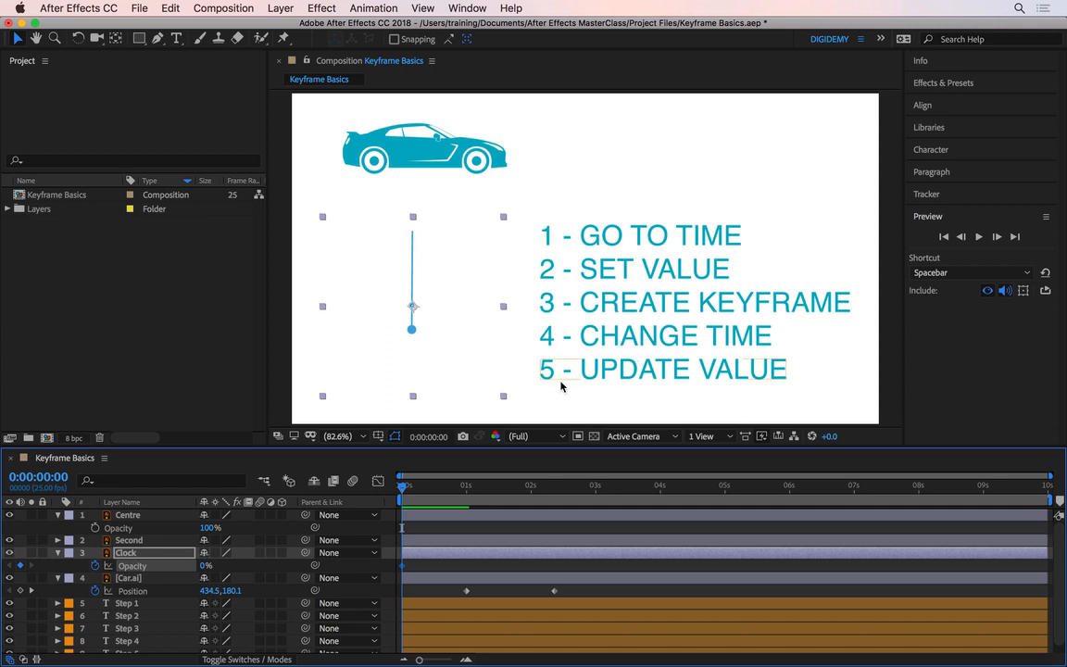
# - Go to 0:00:00:10 and set the Clock layer's opacity to 100%
pyautogui.click(426, 481)
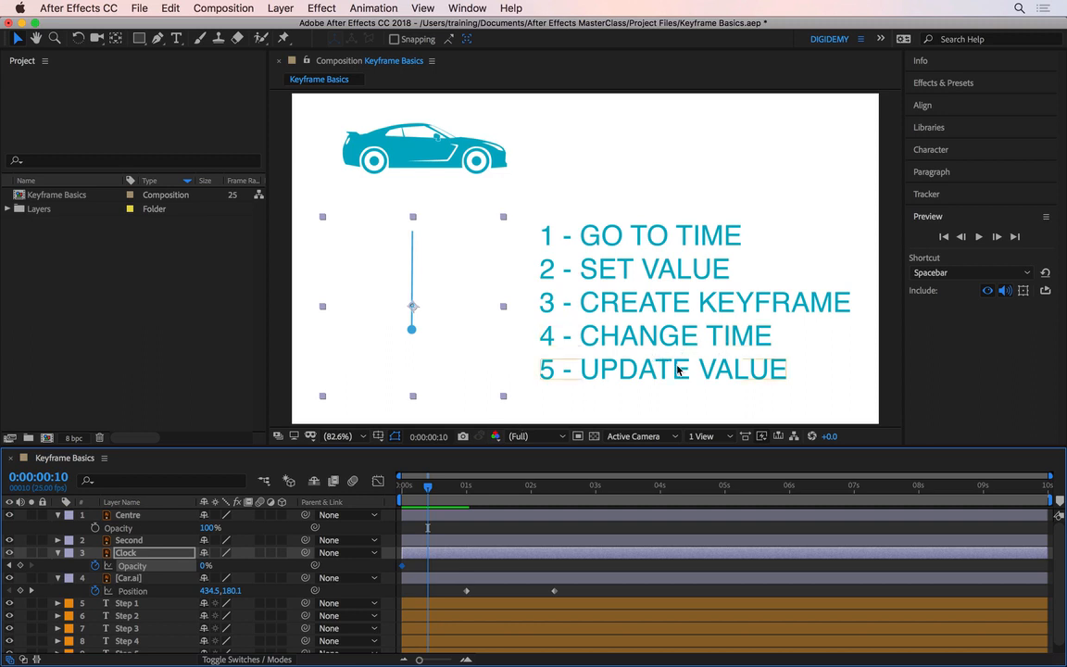
pyautogui.click(206, 565)
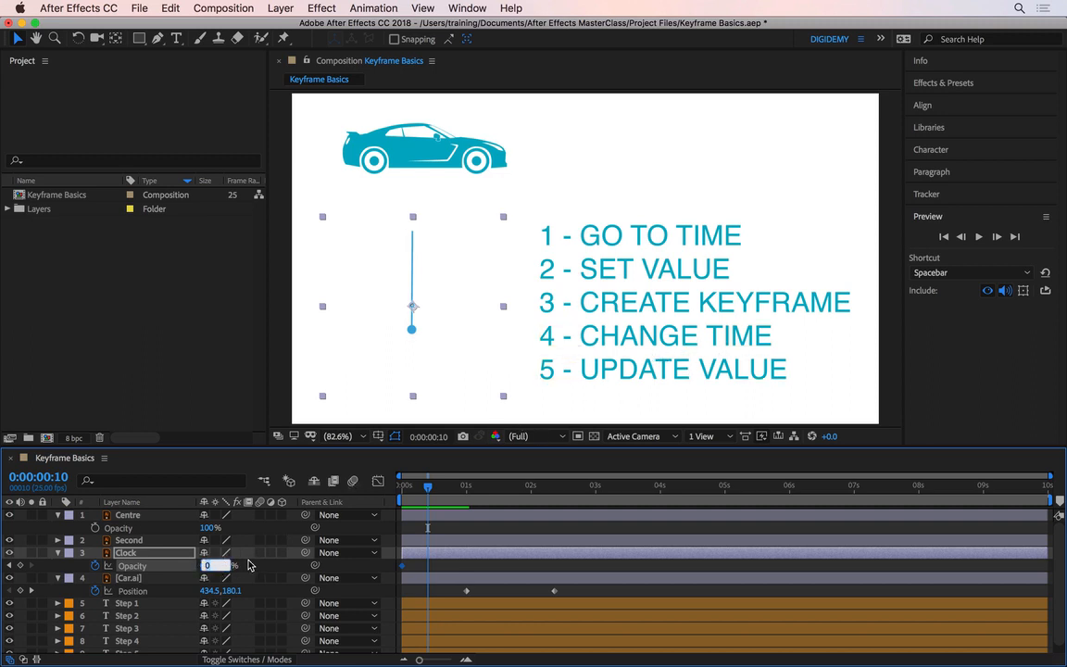
pyautogui.write('100')
pyautogui.press('Return')
pyautogui.moveTo(428, 486)
pyautogui.mouseDown()
pyautogui.moveTo(400, 485)
pyautogui.moveTo(428, 486)
pyautogui.mouseUp()
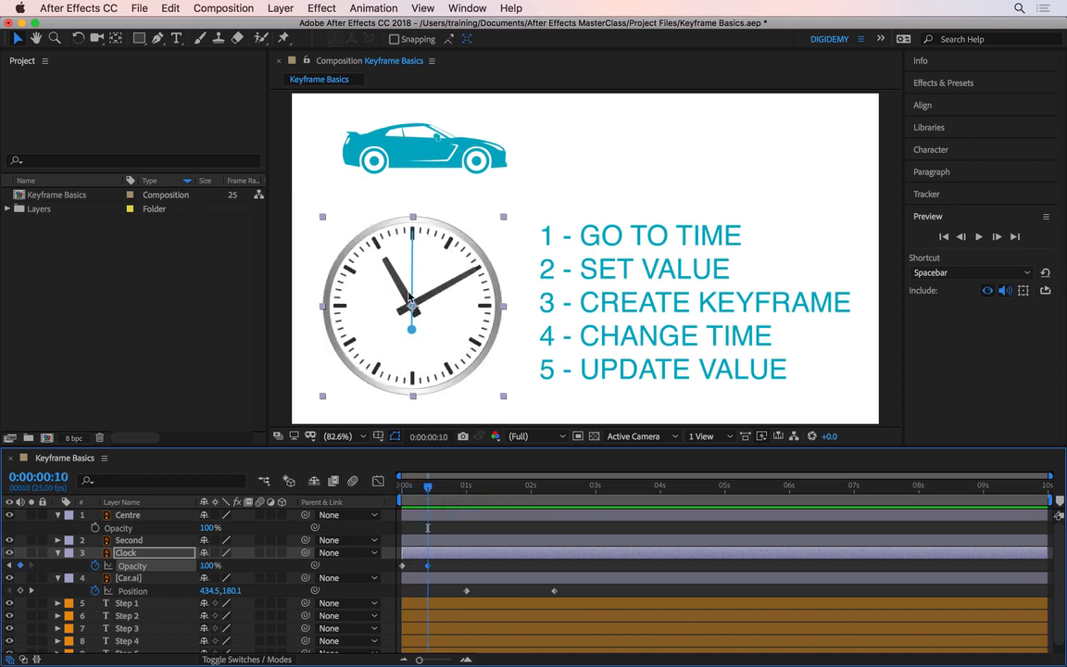
# - Paste the Clock's opacity keyframes onto the Centre and Second layers at the start of the timeline
pyautogui.scroll(6, 401, 300)
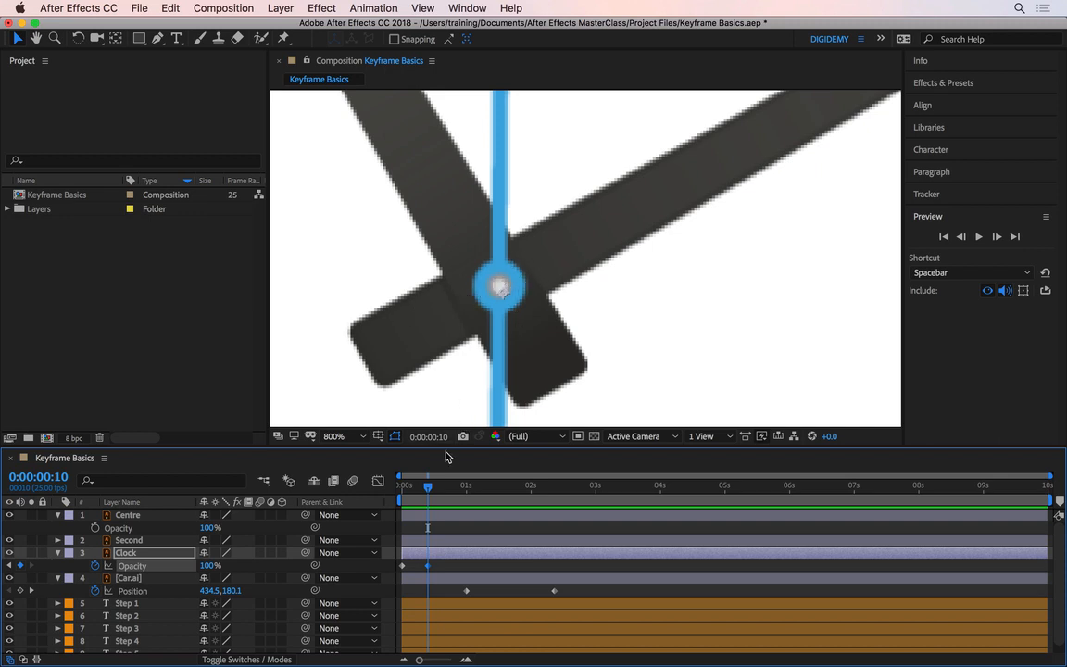
pyautogui.moveTo(425, 492); pyautogui.dragTo(390, 493)
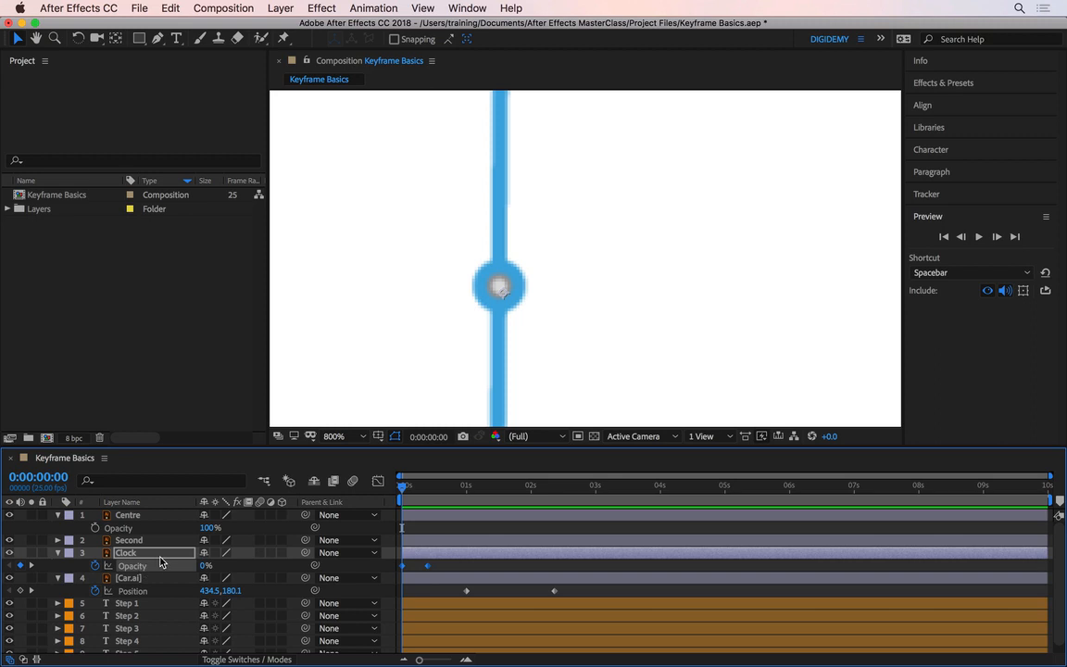
pyautogui.click(170, 9)
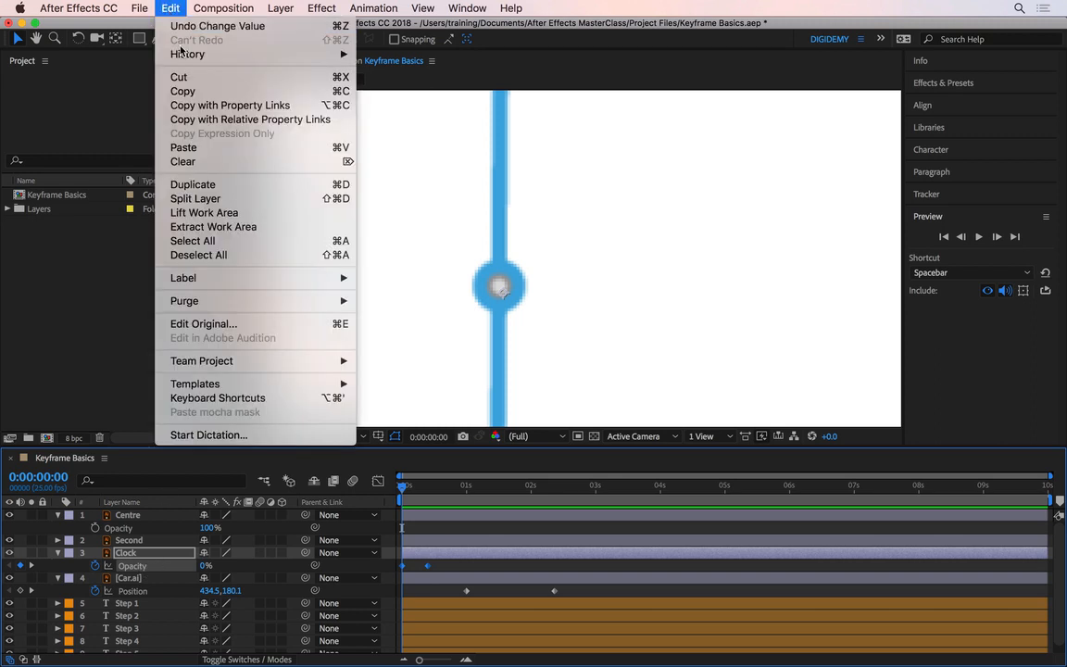
pyautogui.click(103, 260)
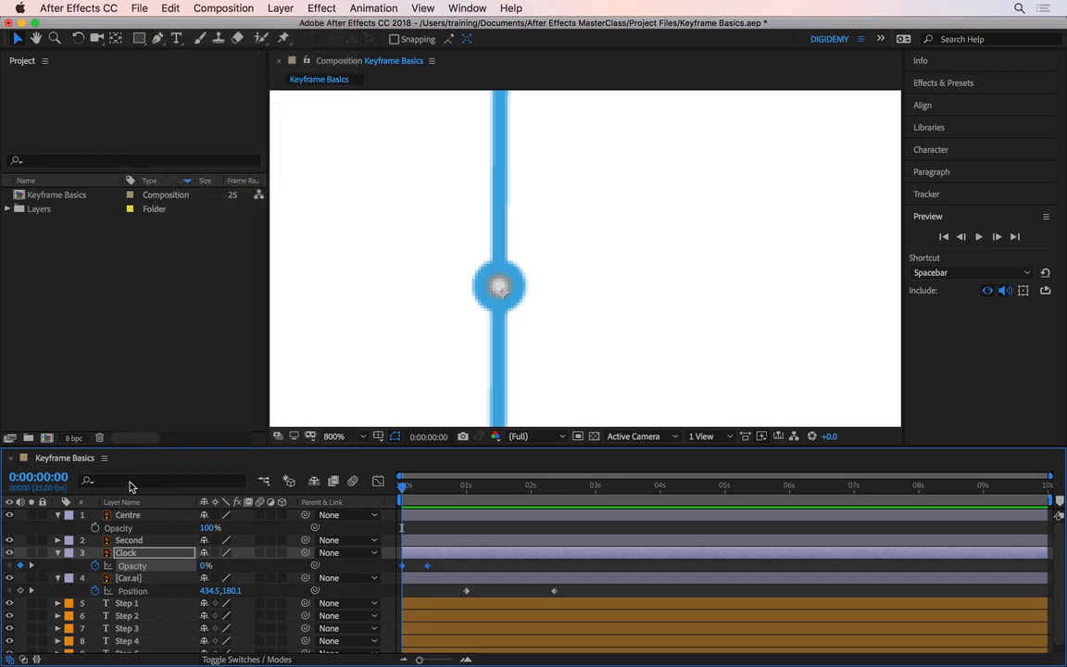
pyautogui.click(138, 514)
pyautogui.keyDown('shift'); pyautogui.click(145, 539); pyautogui.keyUp('shift')
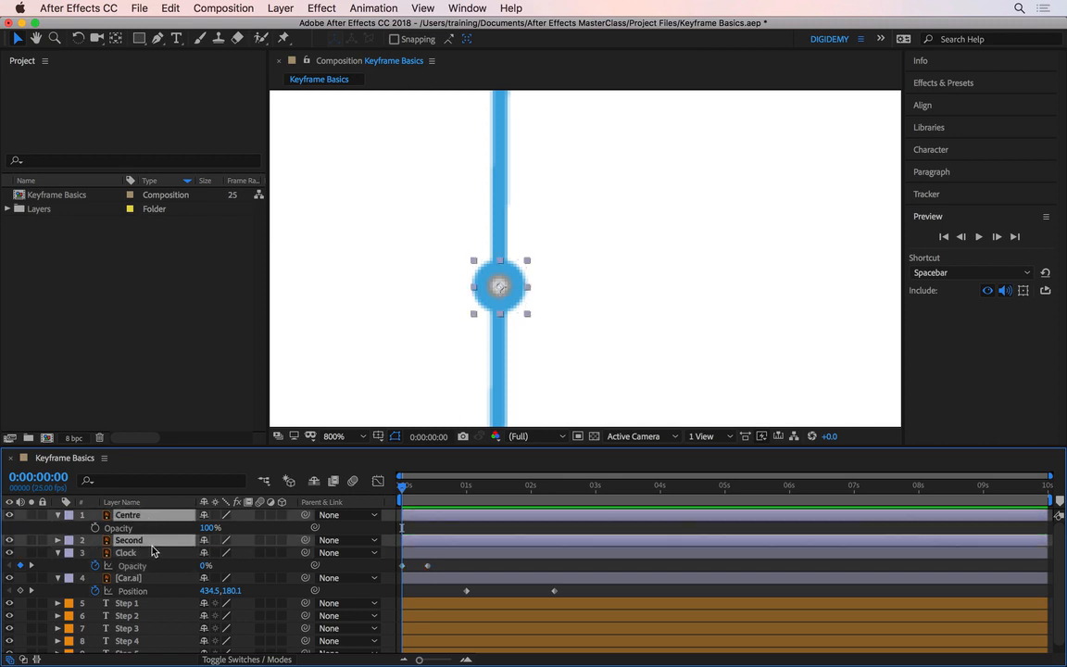
pyautogui.press('super+v')
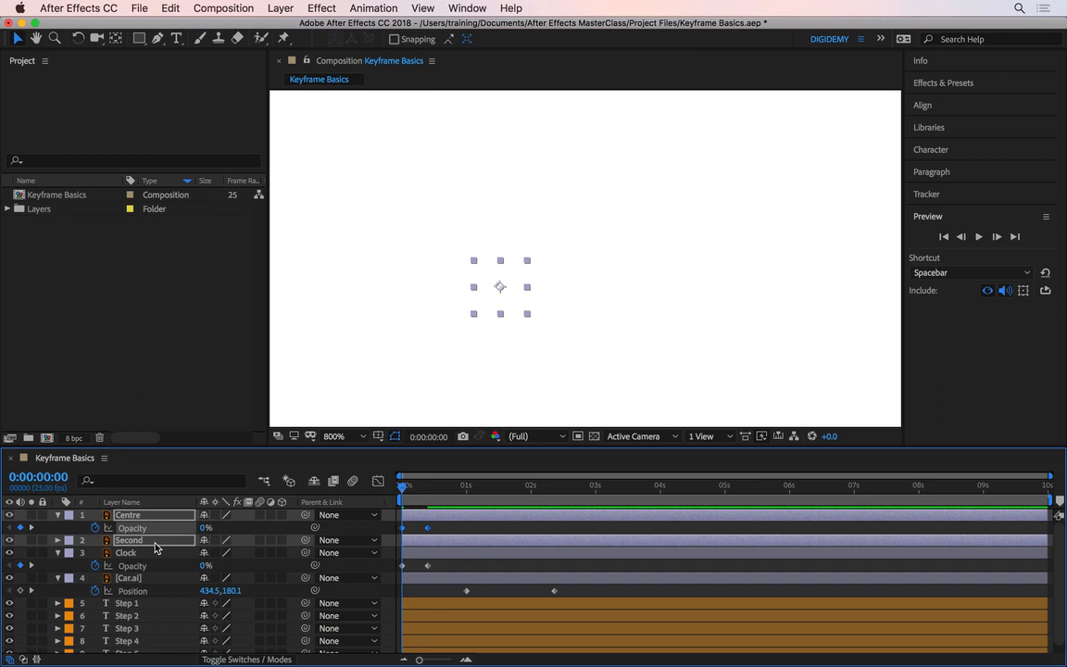
# - Show all keyframed properties, fit the composition view, deselect the layers and preview the animation
pyautogui.press('u')
pyautogui.press('u')
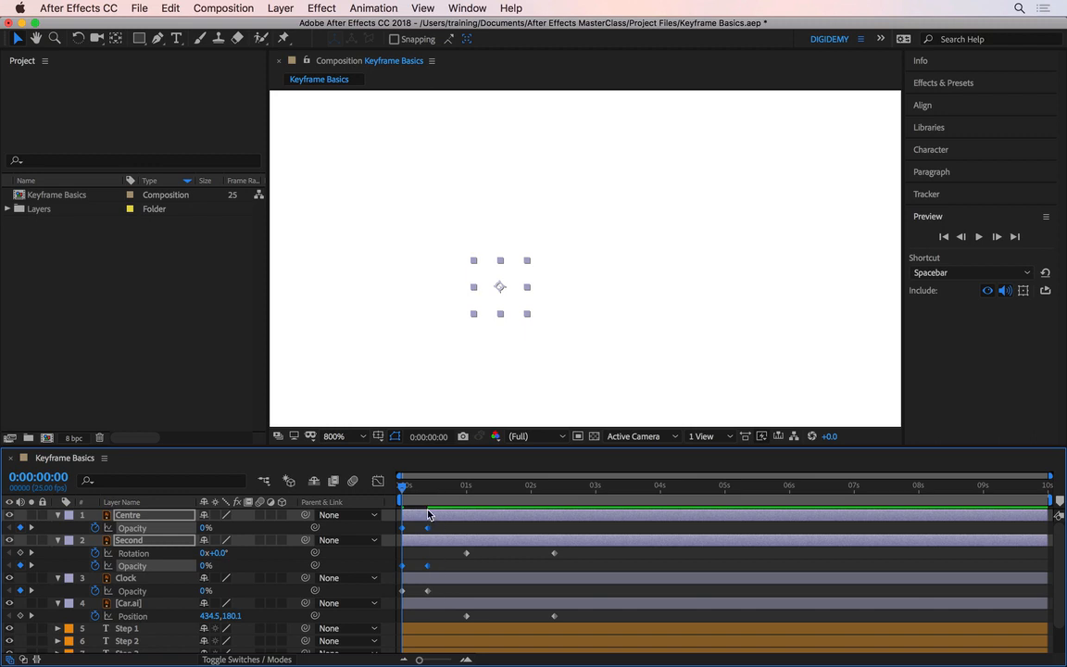
pyautogui.hotkey('shift', '/')
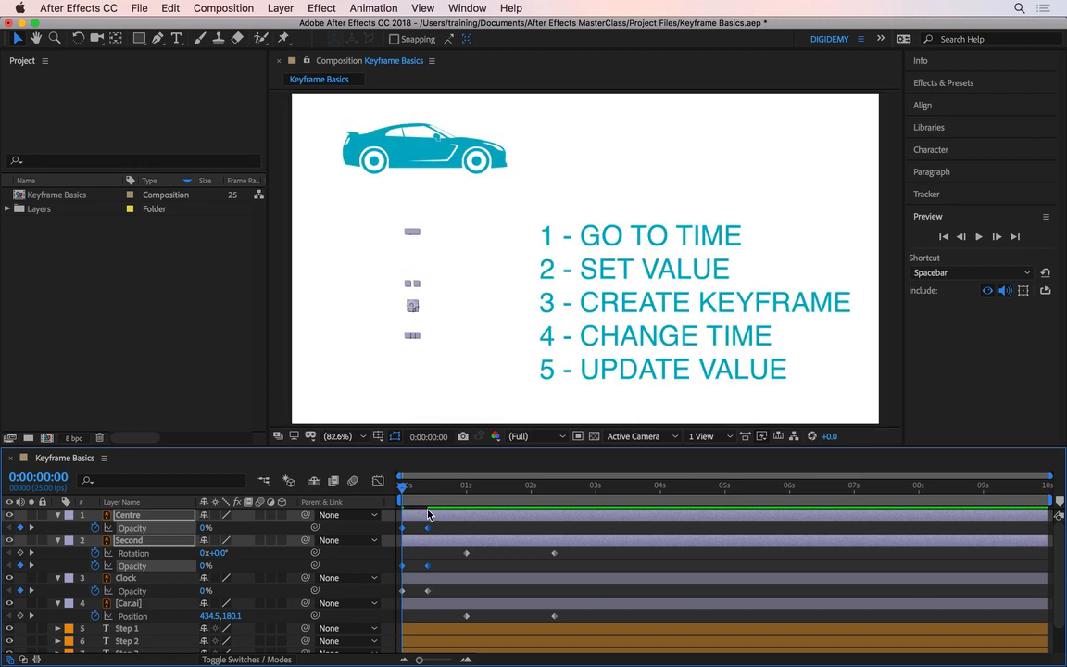
pyautogui.click(441, 560)
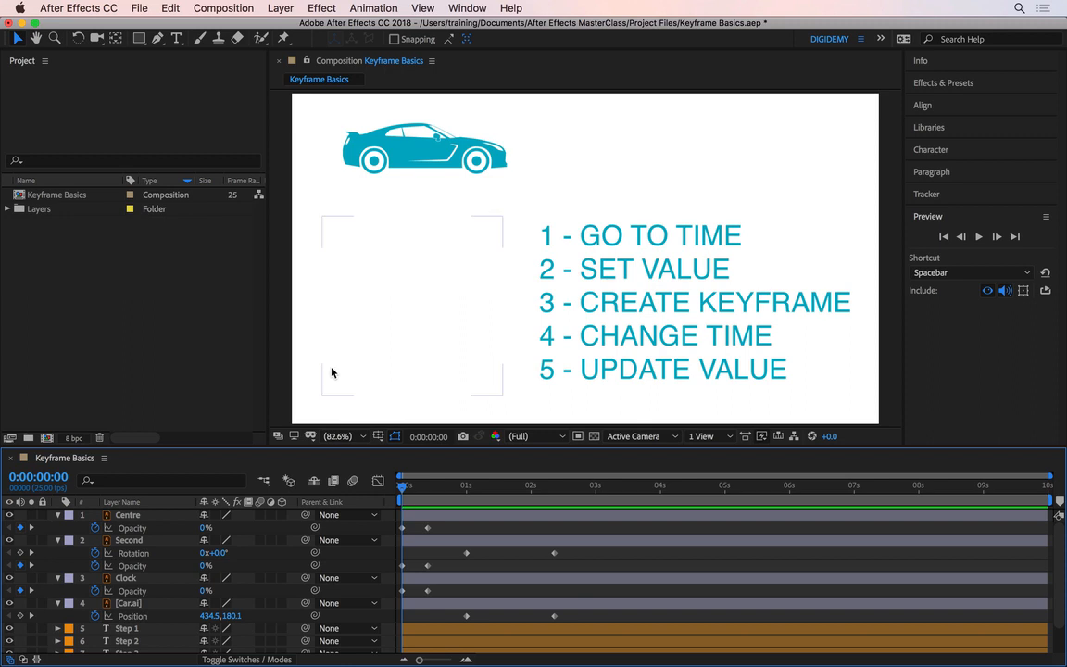
pyautogui.press('space')
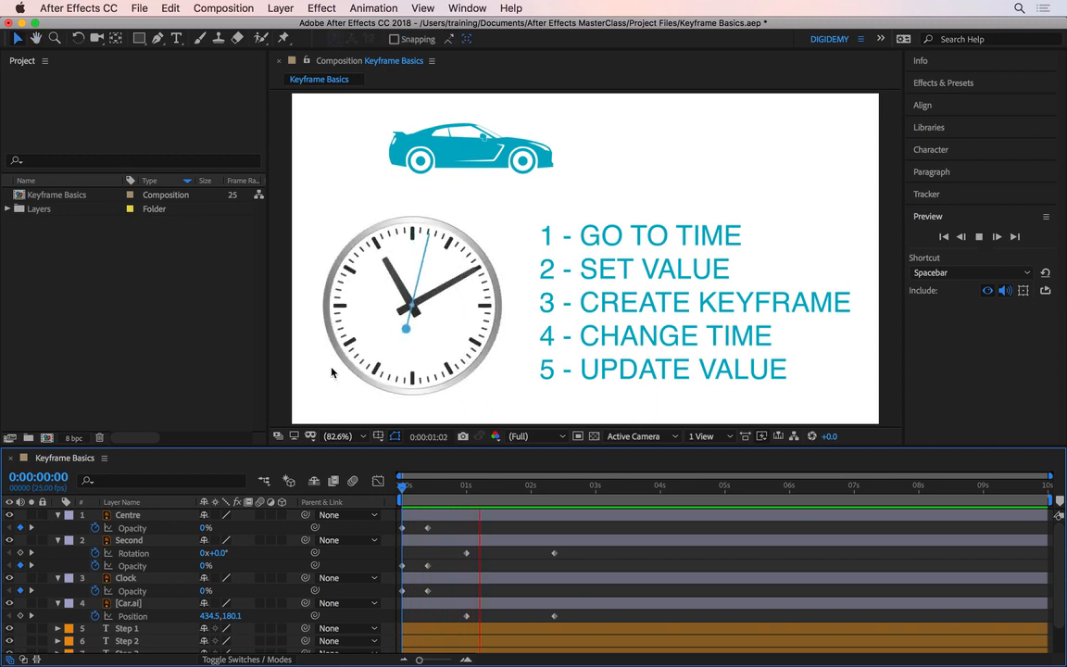
pyautogui.press('space')
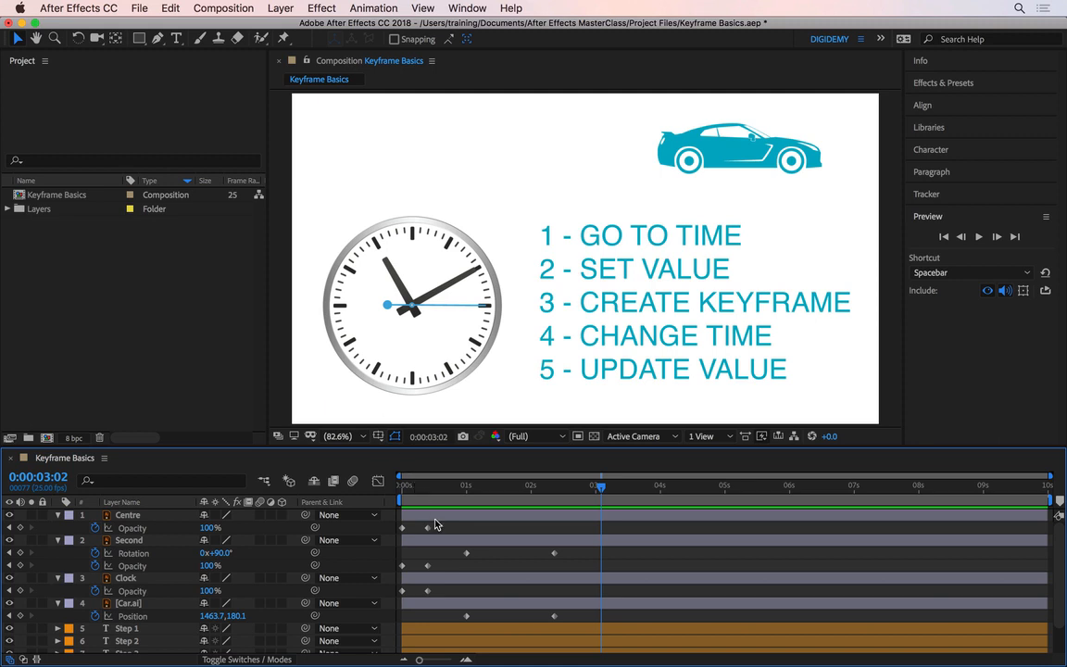
# - Move the 100% opacity keyframes of Centre, Second and Clock to 0:00:01:00 and preview from the start
pyautogui.moveTo(437, 528); pyautogui.dragTo(422, 593)
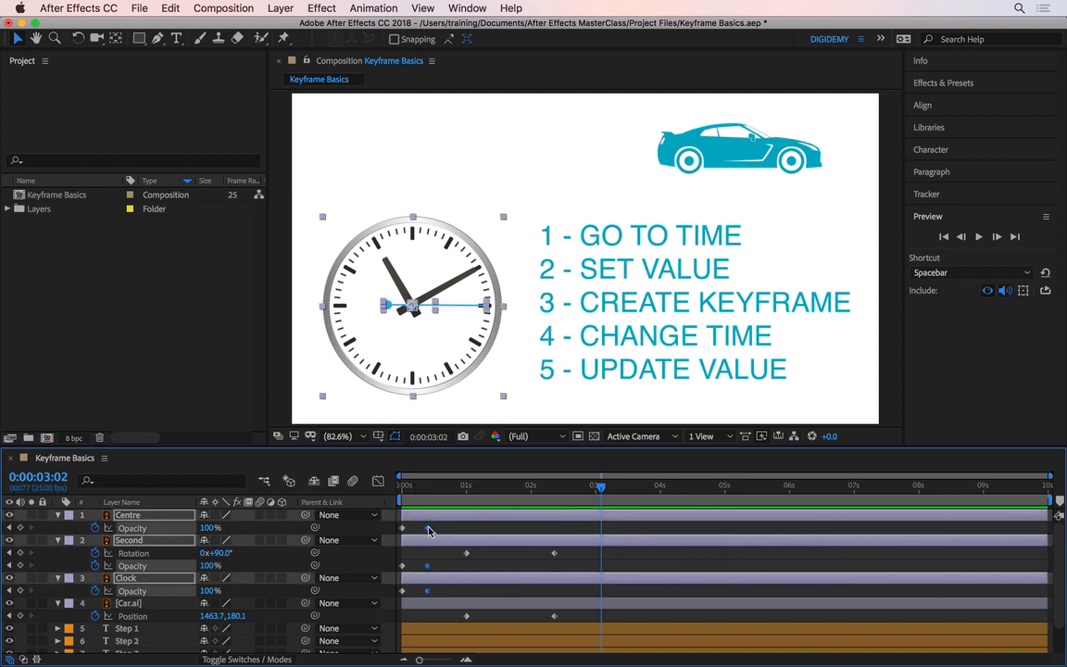
pyautogui.moveTo(427, 533); pyautogui.dragTo(467, 535)
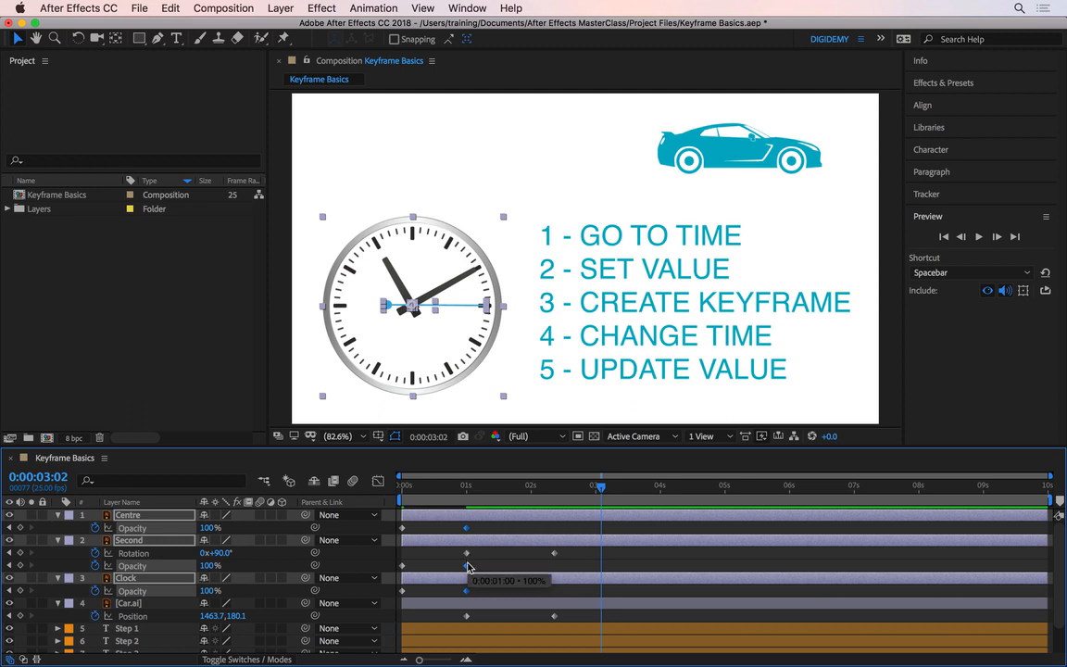
pyautogui.moveTo(440, 488); pyautogui.dragTo(409, 493)
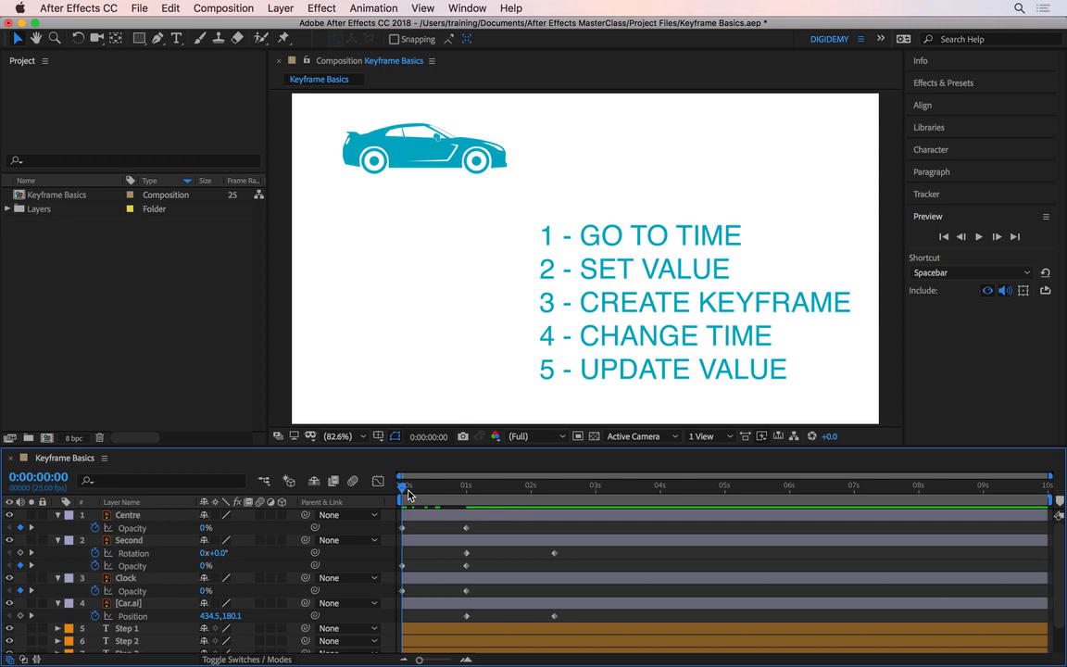
pyautogui.press('space')
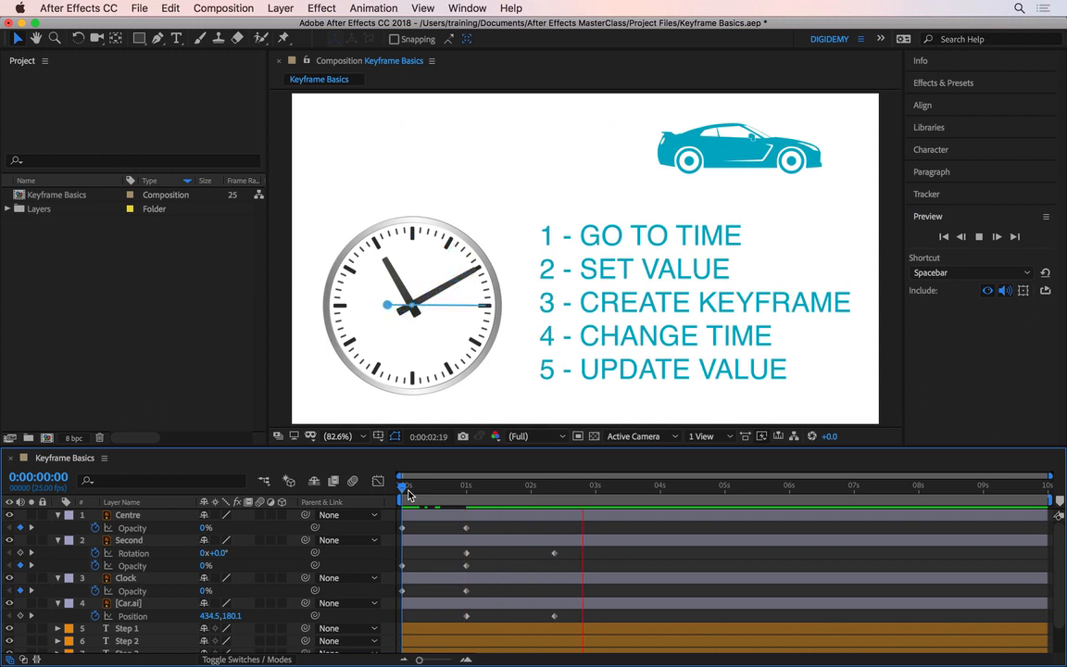
pyautogui.press('space')
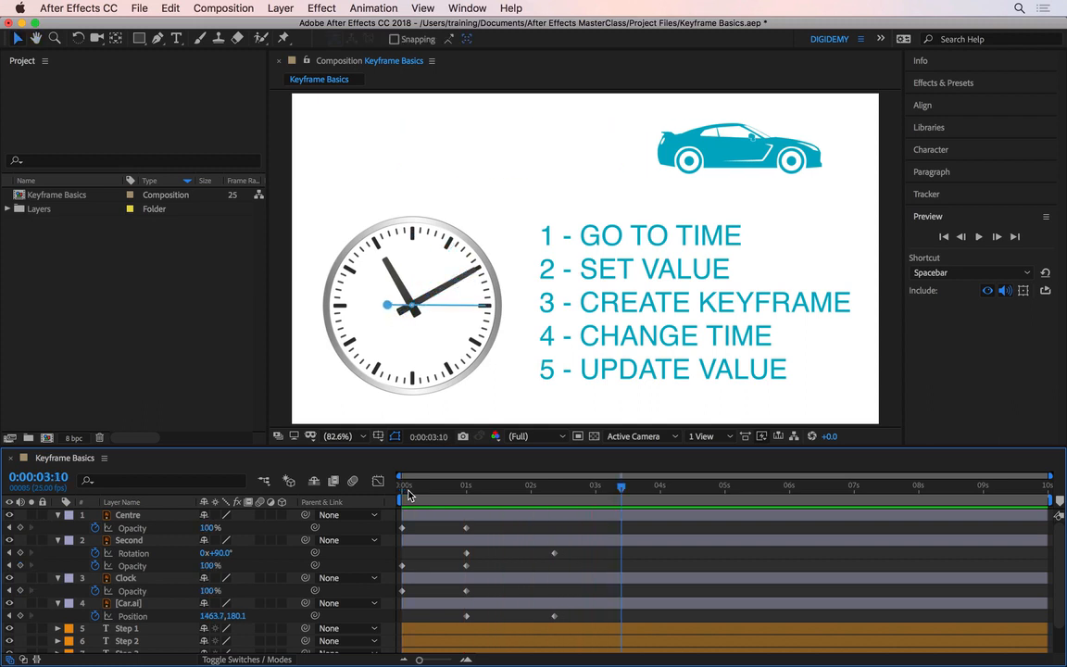
# - Shift the Step 1 text layer so it begins at about 3 seconds
pyautogui.scroll(-2, 531, 563)
pyautogui.click(531, 553)
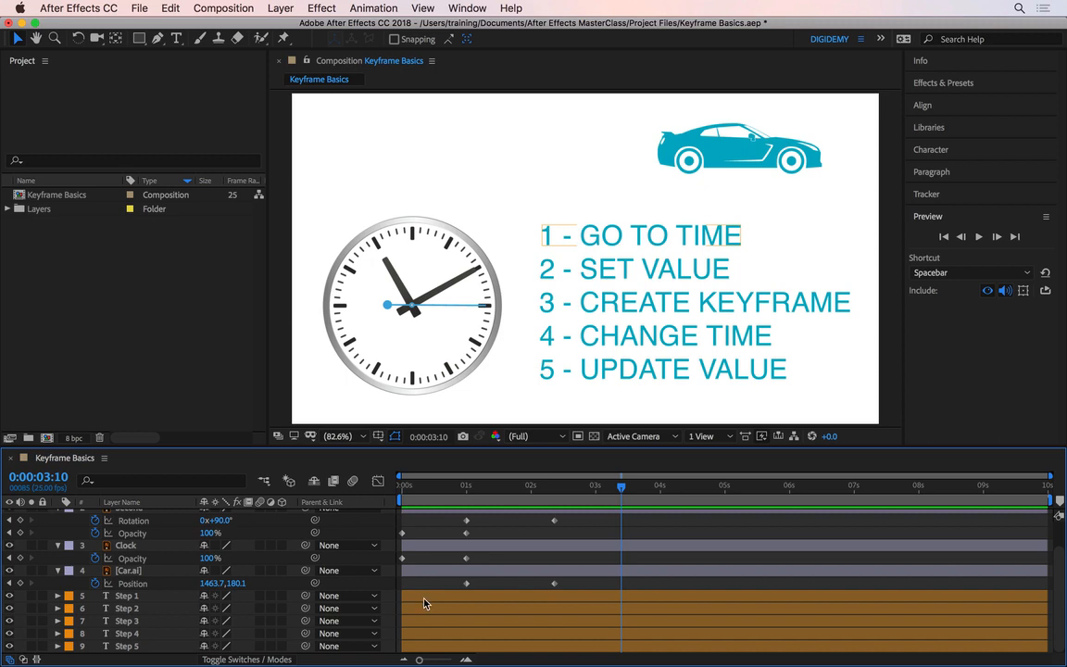
pyautogui.moveTo(424, 604); pyautogui.dragTo(604, 593)
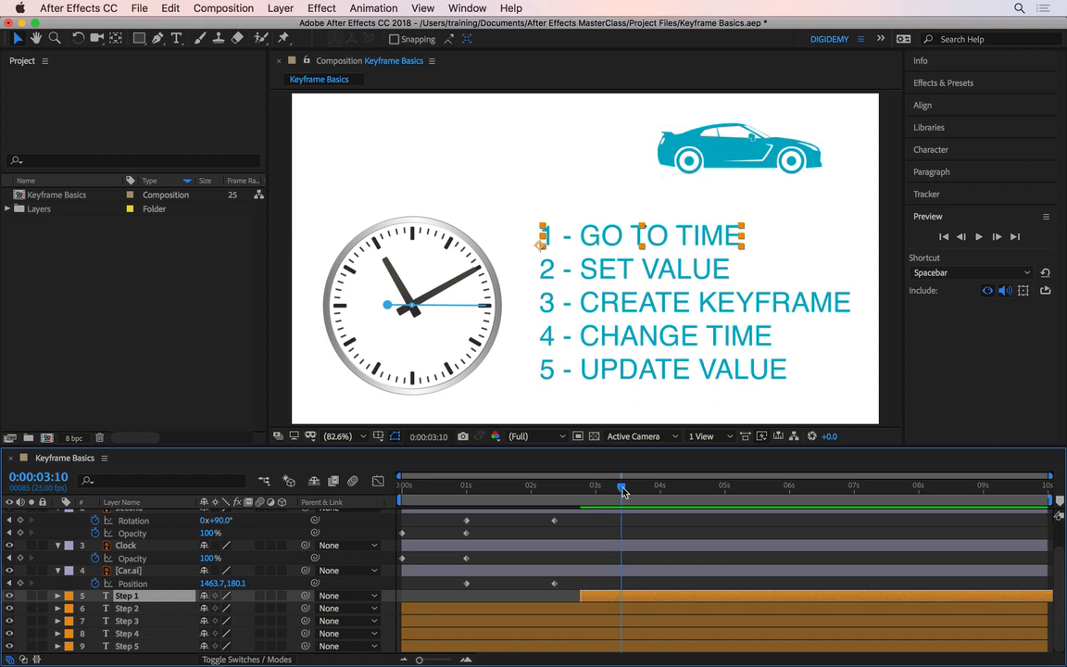
pyautogui.click(603, 486)
pyautogui.moveTo(603, 485); pyautogui.dragTo(596, 488)
pyautogui.moveTo(597, 597)
pyautogui.mouseDown()
pyautogui.moveTo(622, 596)
pyautogui.moveTo(613, 599)
pyautogui.mouseUp()
# - Preview the animation from about 0:00:01:16
pyautogui.moveTo(583, 491); pyautogui.dragTo(509, 491)
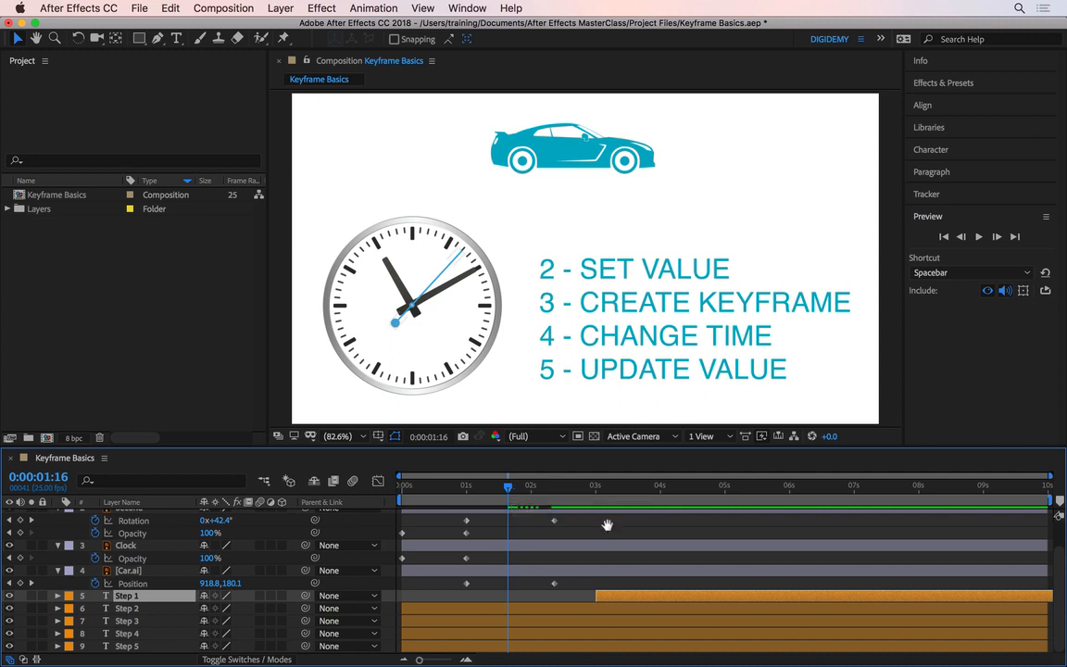
pyautogui.press('space')
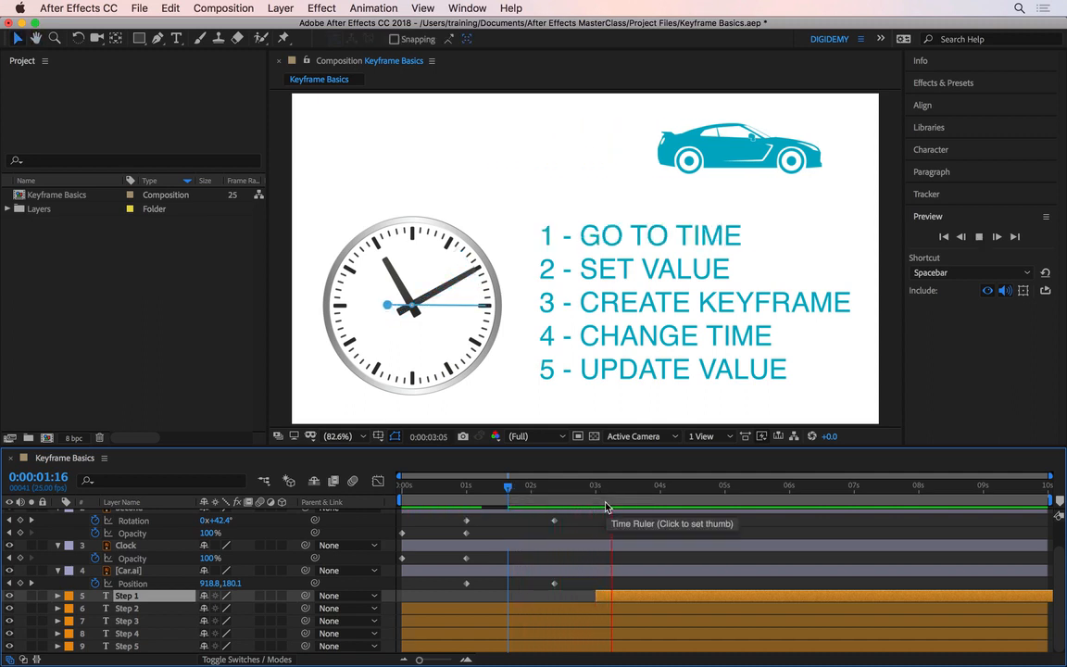
pyautogui.press('space')
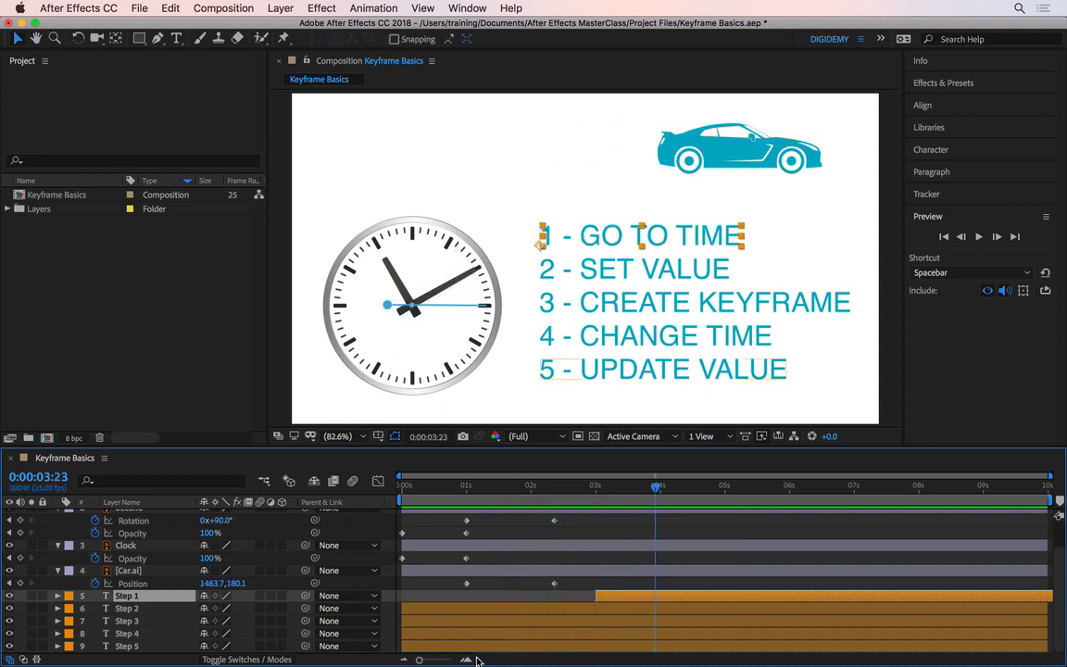
# - Stagger the Step 2 to Step 5 layers so each starts a few frames after the previous one
pyautogui.moveTo(514, 609); pyautogui.dragTo(654, 624)
pyautogui.moveTo(441, 624); pyautogui.dragTo(659, 620)
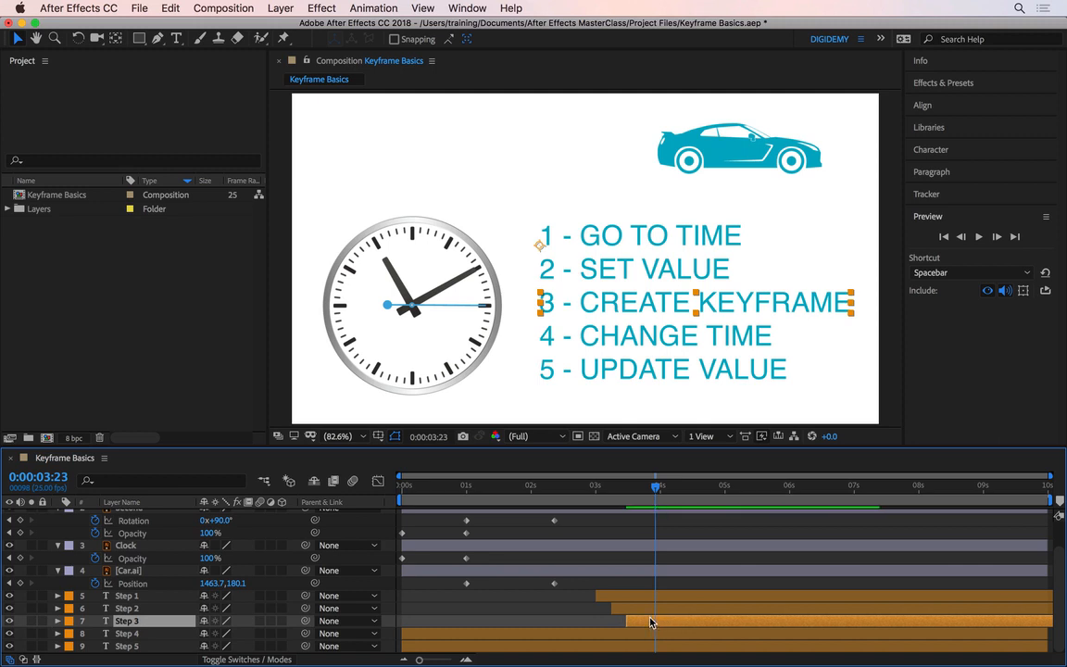
pyautogui.moveTo(460, 637); pyautogui.dragTo(695, 633)
pyautogui.moveTo(452, 645); pyautogui.dragTo(699, 652)
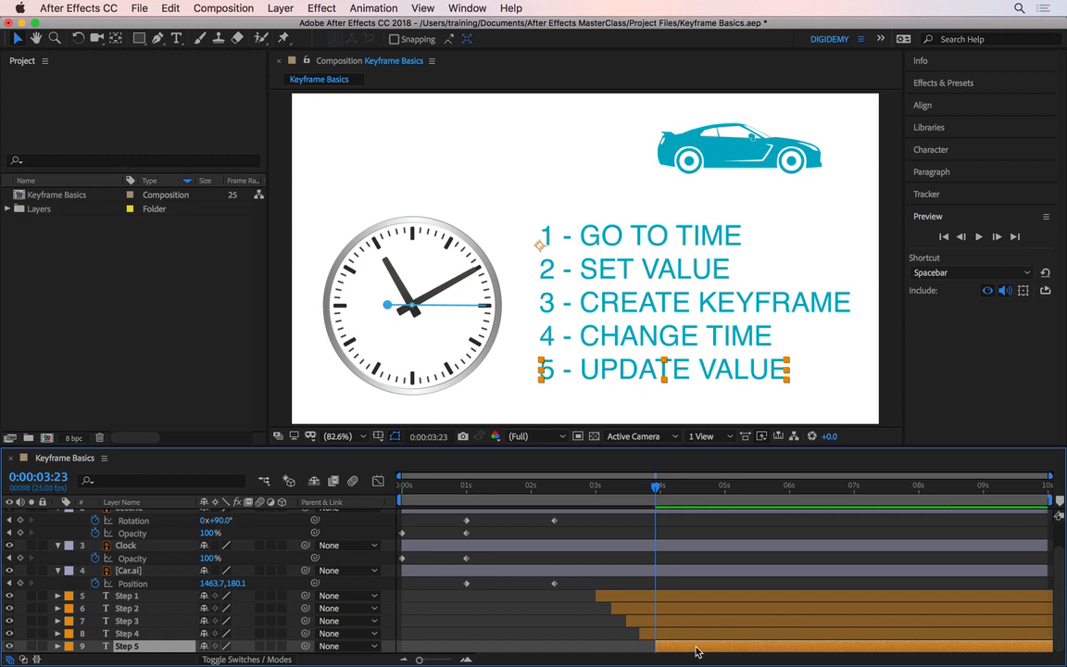
pyautogui.moveTo(584, 486); pyautogui.dragTo(577, 486)
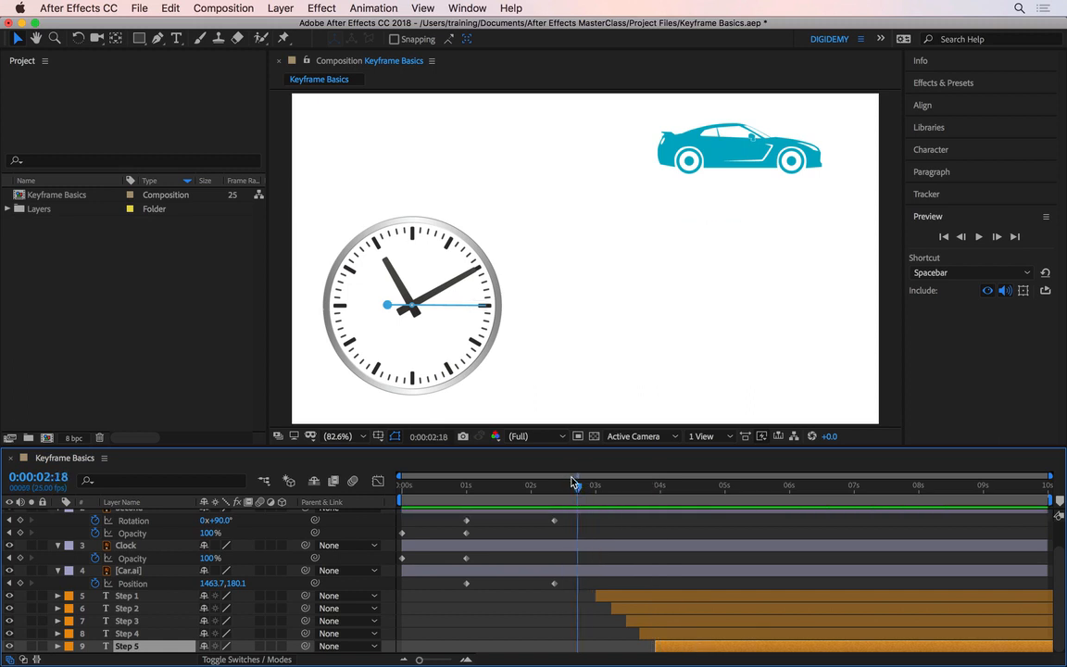
# - Preview the staggered text animation from 0:00:02:18
pyautogui.press('space')
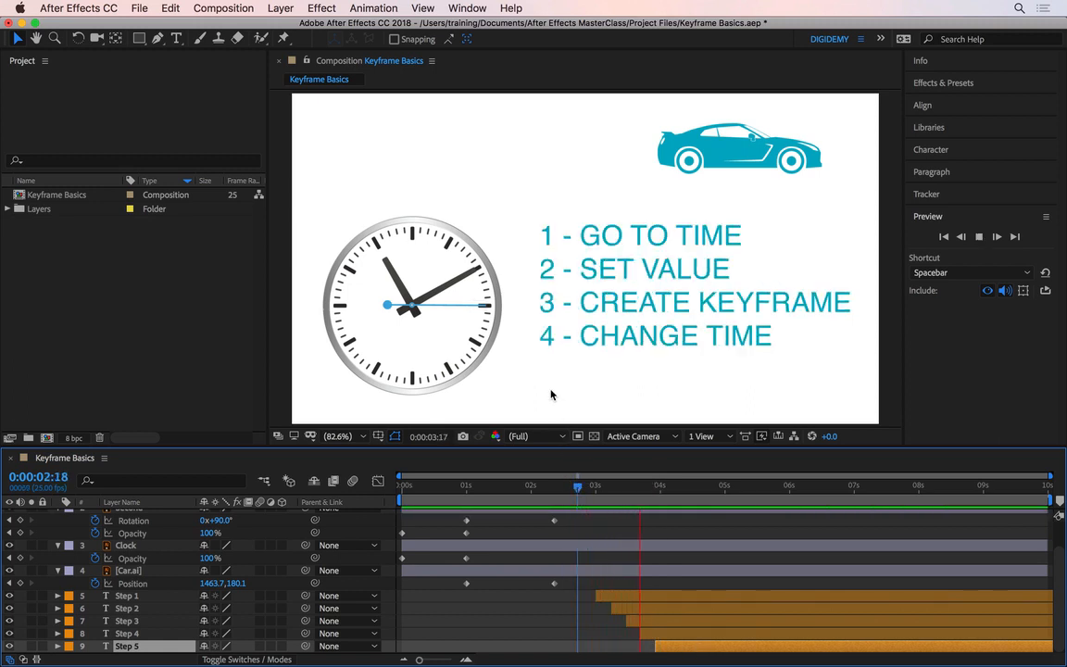
pyautogui.press('space')
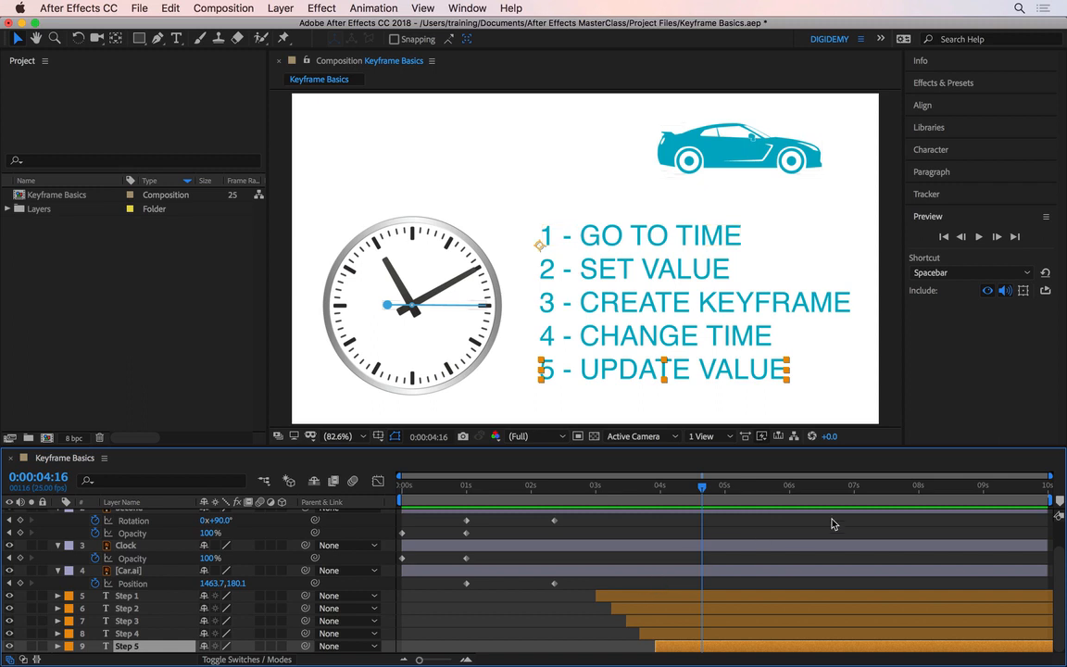
# - Trim the Step 1 text layer so it ends at 0:00:08:00
pyautogui.click(918, 486)
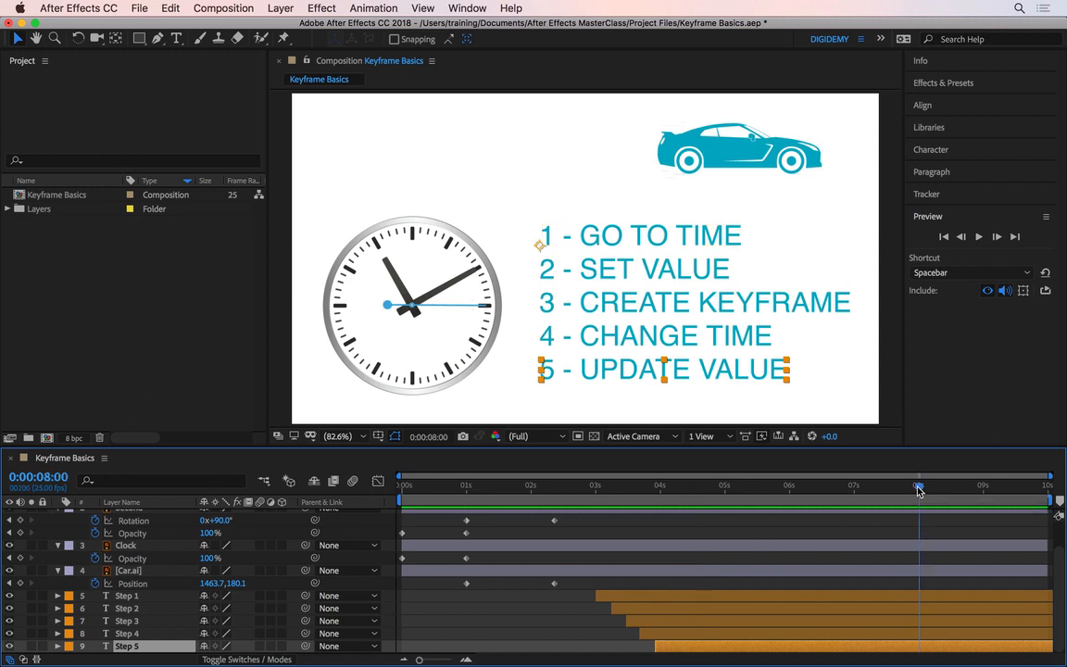
pyautogui.click(879, 598)
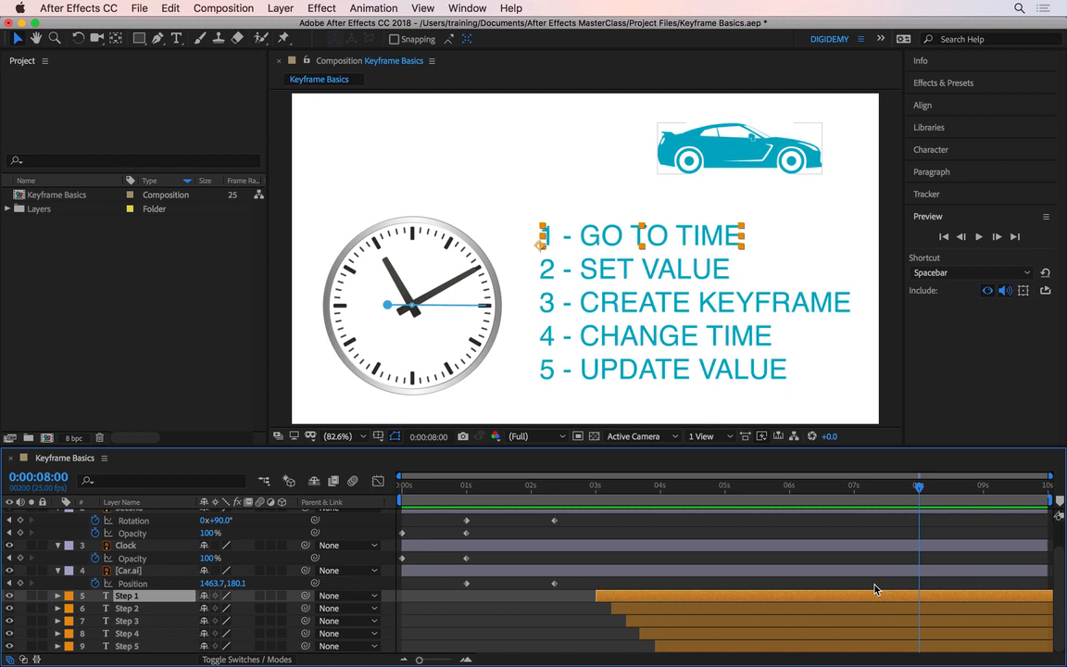
pyautogui.hotkey('alt', ']')
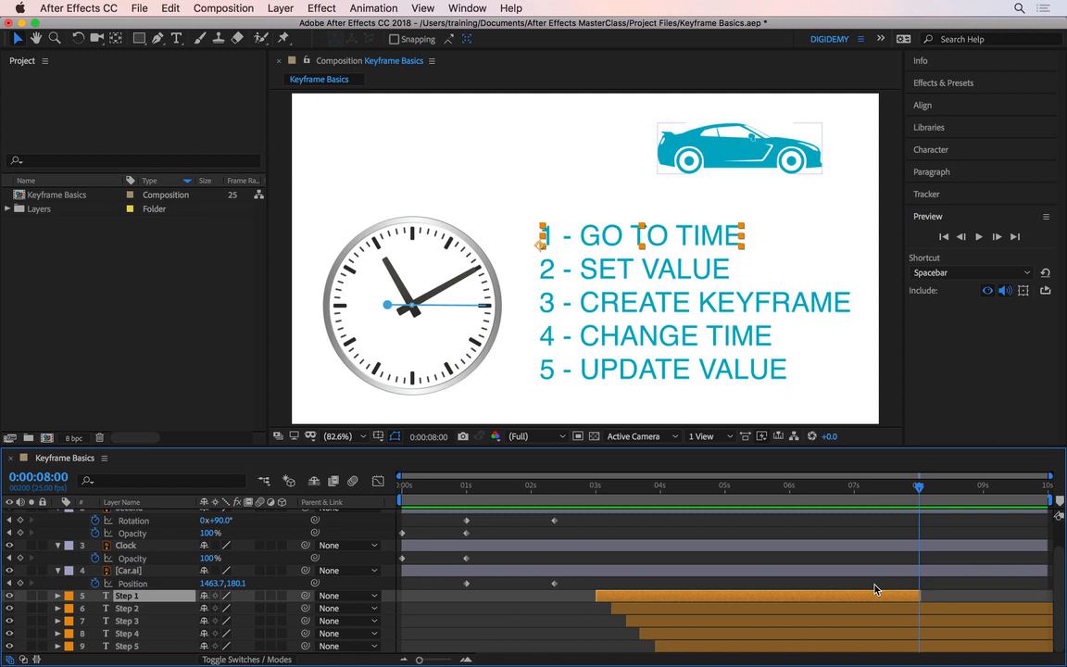
# - Trim the Step 2 and Step 3 layers to end at 0:00:08:09 and 0:00:08:19 respectively
pyautogui.click(880, 607)
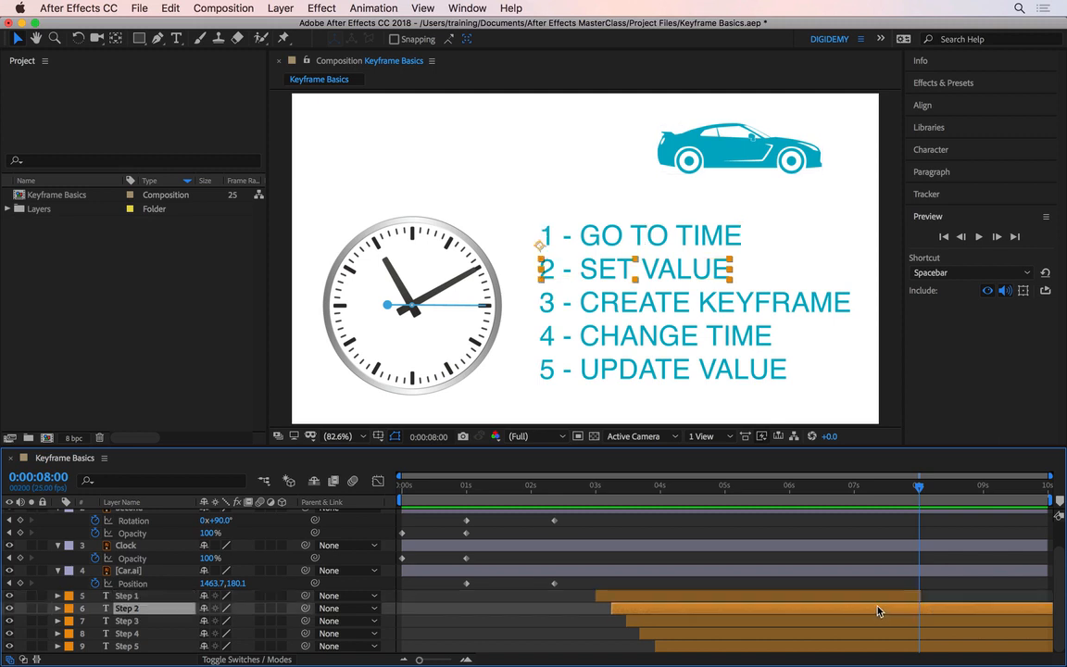
pyautogui.click(942, 488)
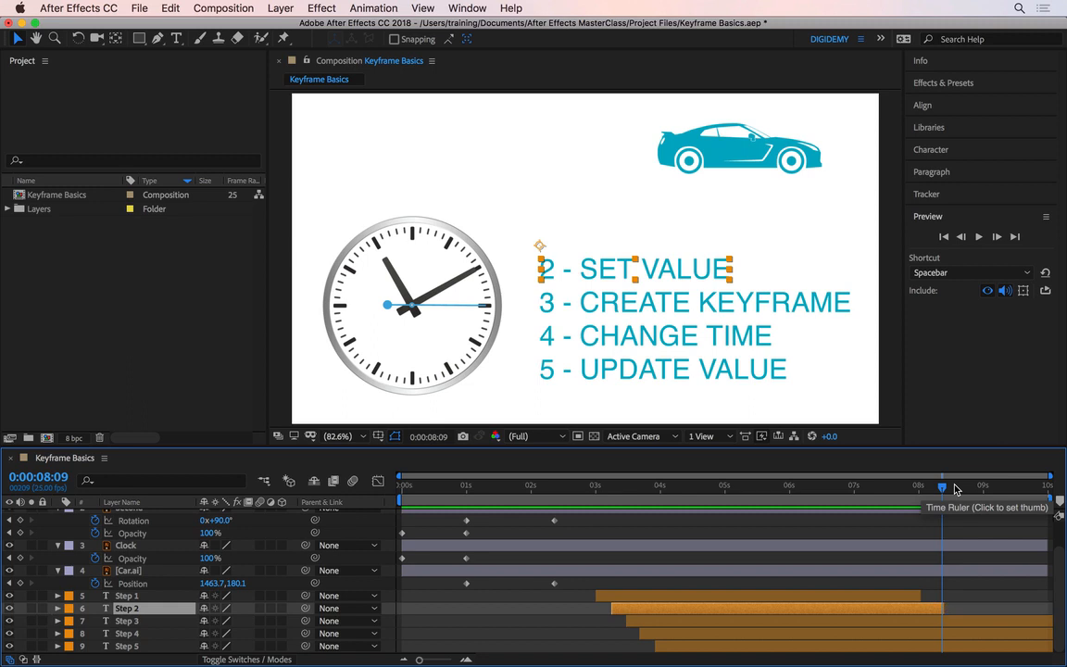
pyautogui.hotkey('alt', ']')
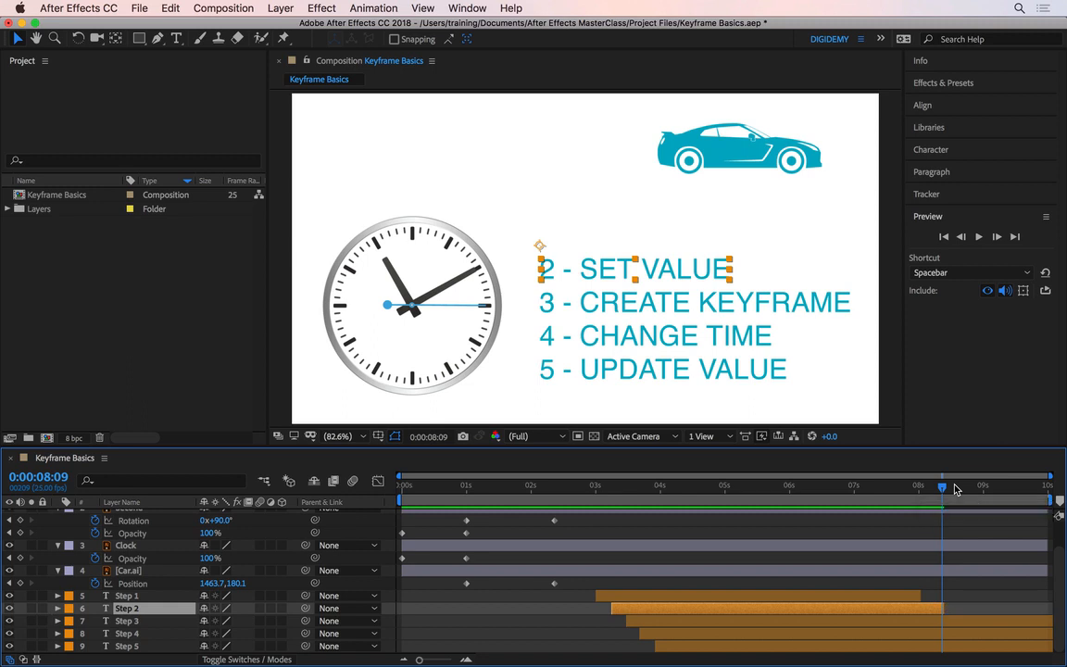
pyautogui.press('super+Down')
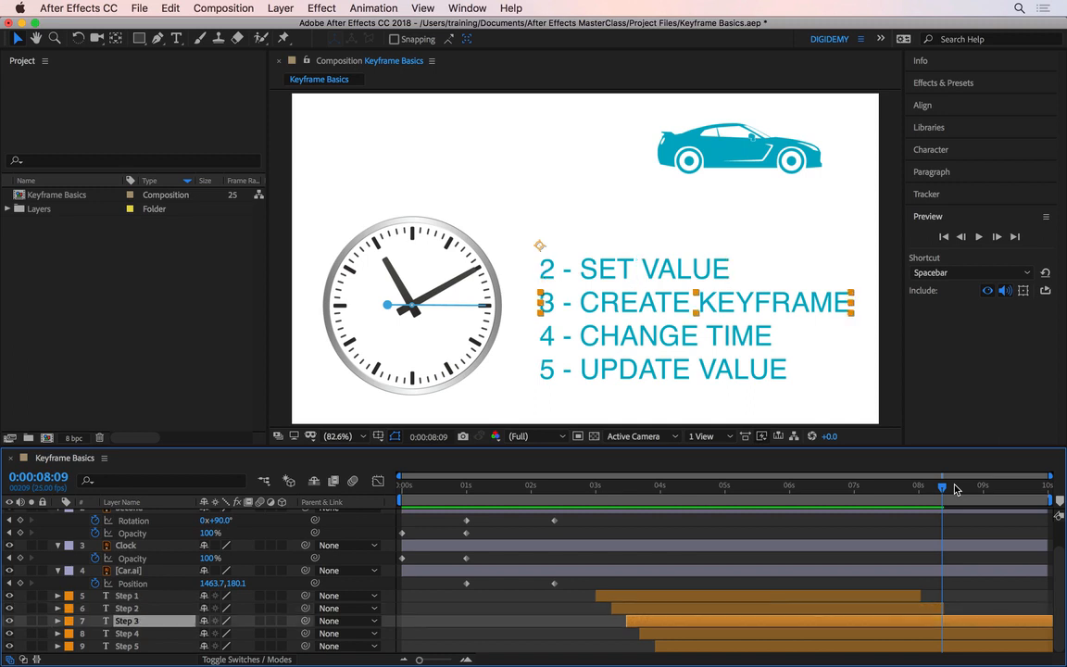
pyautogui.press('super+Right')
pyautogui.press('super+Right')
pyautogui.press('super+Right')
pyautogui.press('super+Right')
pyautogui.press('super+Right')
pyautogui.press('super+Right')
pyautogui.press('super+Right')
pyautogui.press('super+Right')
pyautogui.press('super+Right')
pyautogui.press('super+Right')
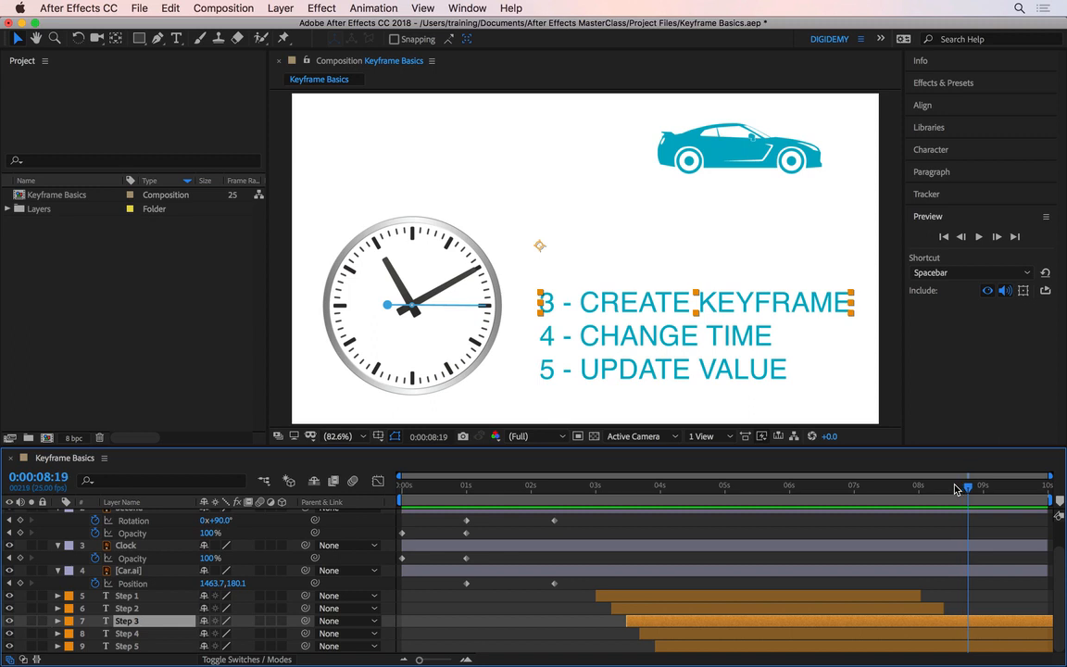
pyautogui.hotkey('alt', ']')
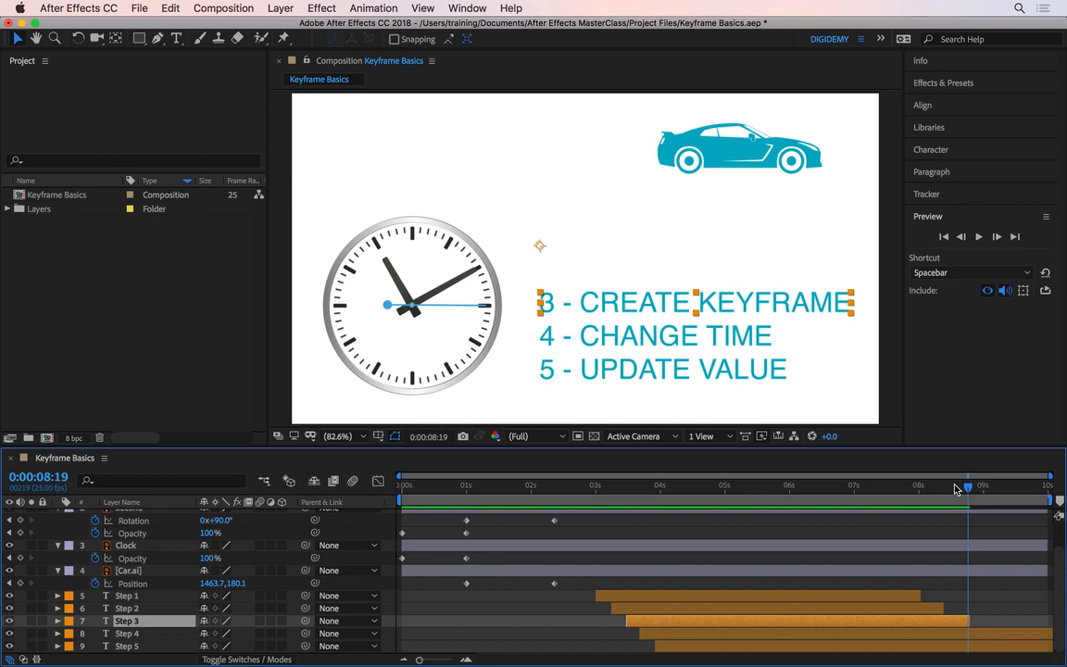
# - Trim the Step 4 and Step 5 layers to end at 0:00:09:04 and 0:00:09:15 respectively
pyautogui.press('super+Down')
pyautogui.press('super+Right')
pyautogui.press('super+Right')
pyautogui.press('super+Right')
pyautogui.press('super+Right')
pyautogui.press('super+Right')
pyautogui.press('super+Right')
pyautogui.press('super+Right')
pyautogui.press('super+Right')
pyautogui.press('super+Right')
pyautogui.press('super+Right')
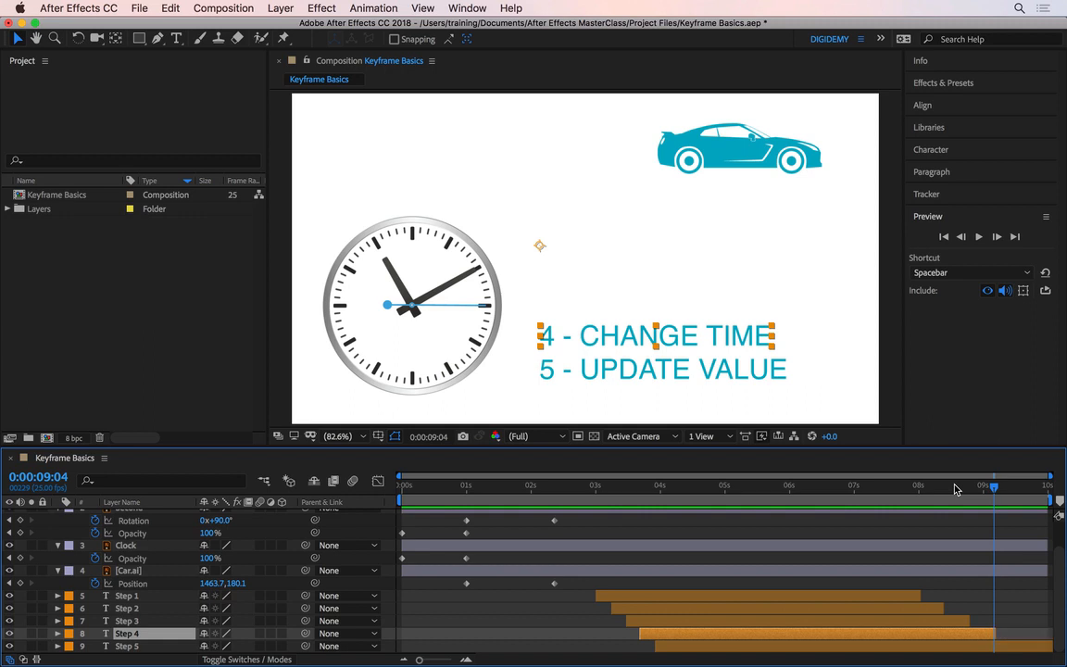
pyautogui.hotkey('alt', ']')
pyautogui.press('super+Down')
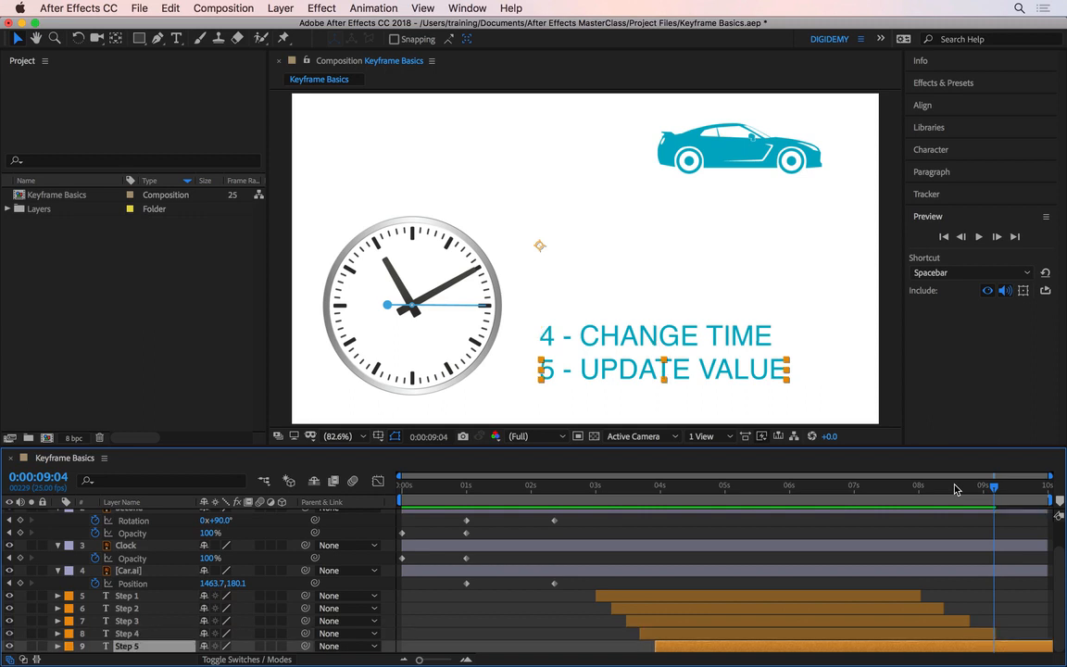
pyautogui.press('super+Right')
pyautogui.press('super+Right')
pyautogui.press('super+Right')
pyautogui.press('super+Right')
pyautogui.press('super+Right')
pyautogui.press('super+Right')
pyautogui.press('super+Right')
pyautogui.press('super+Right')
pyautogui.press('super+Right')
pyautogui.press('super+Right')
pyautogui.press('super+Right')
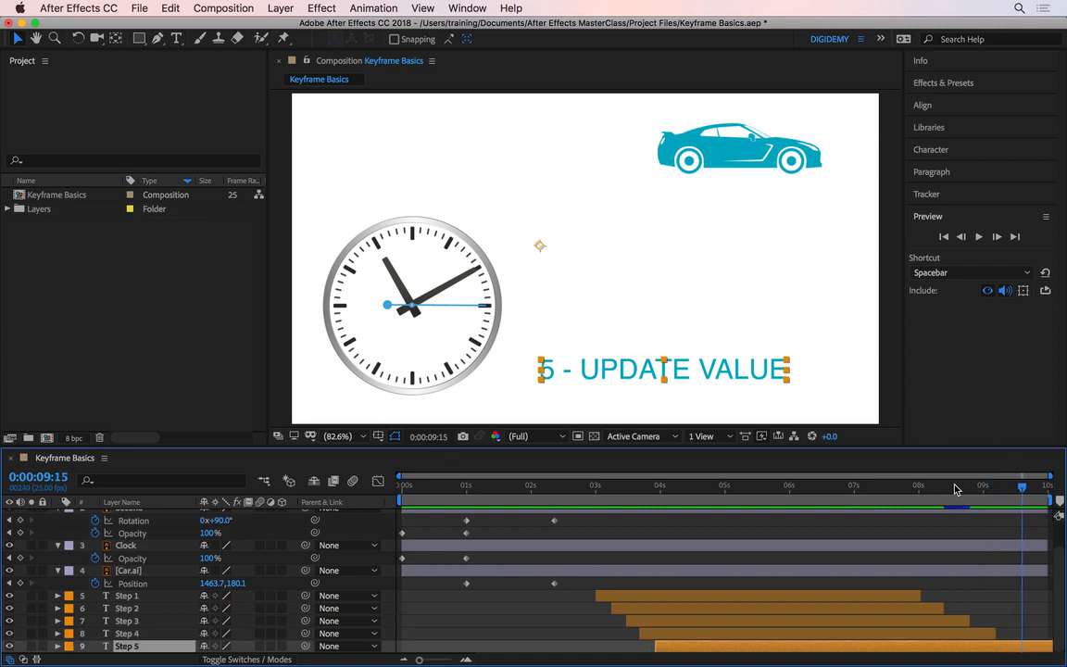
pyautogui.hotkey('alt', ']')
# - Preview the whole animation from the start of the composition
pyautogui.press('Home')
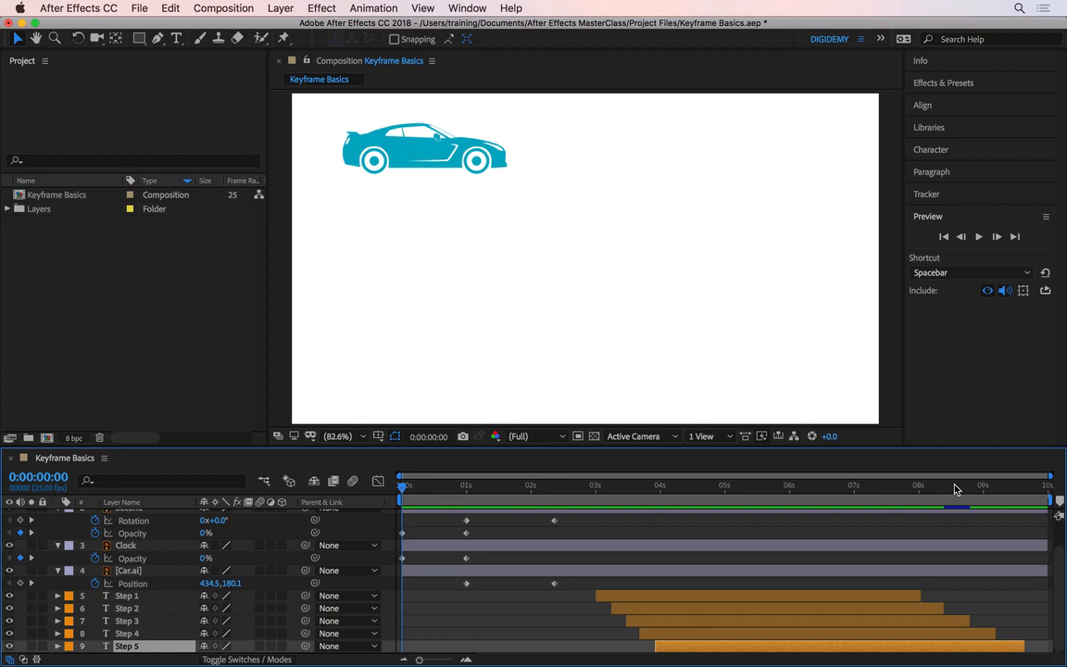
pyautogui.press('space')
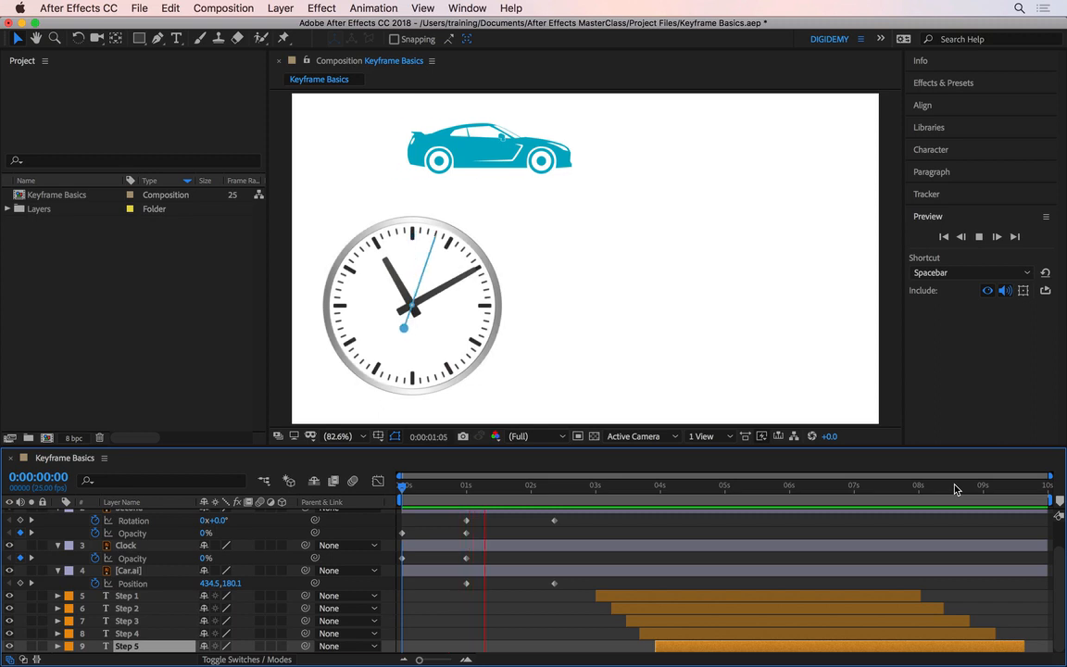